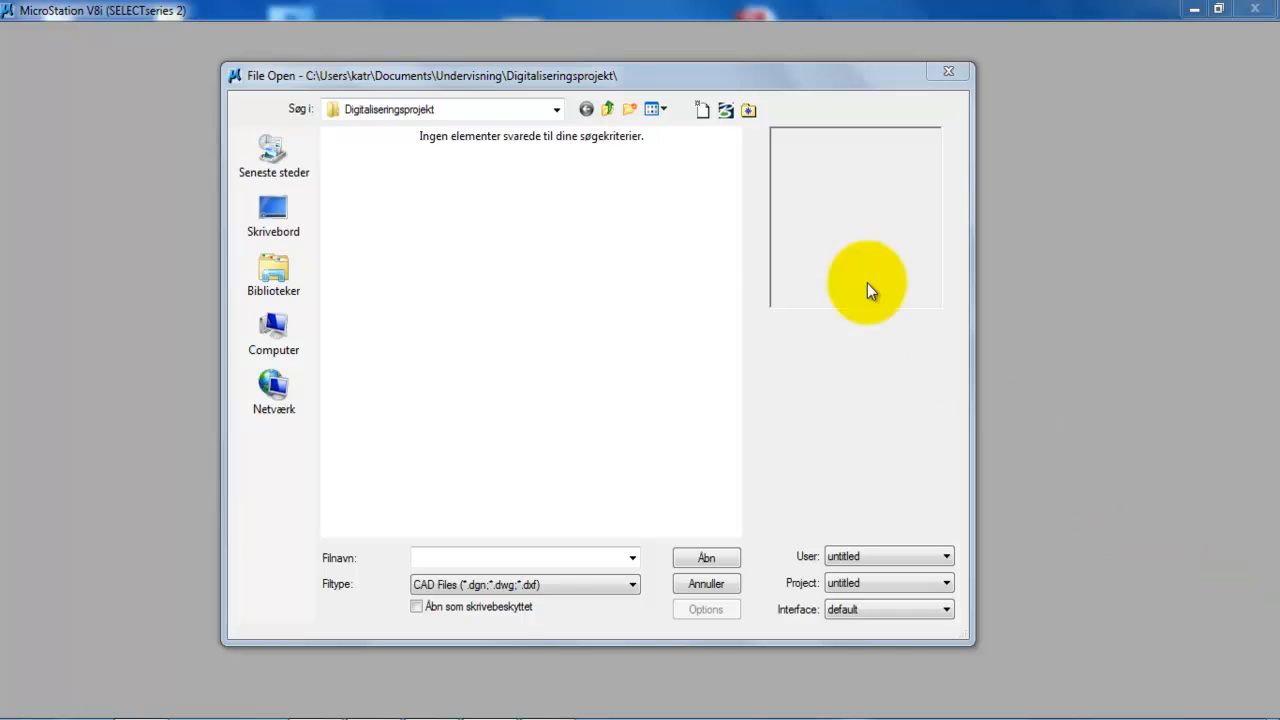
Step: Create a DGN file named Test in the Digitaliseringsprojekt folder from the seed2d.dgn seed file, and open it
left_click(697, 119)
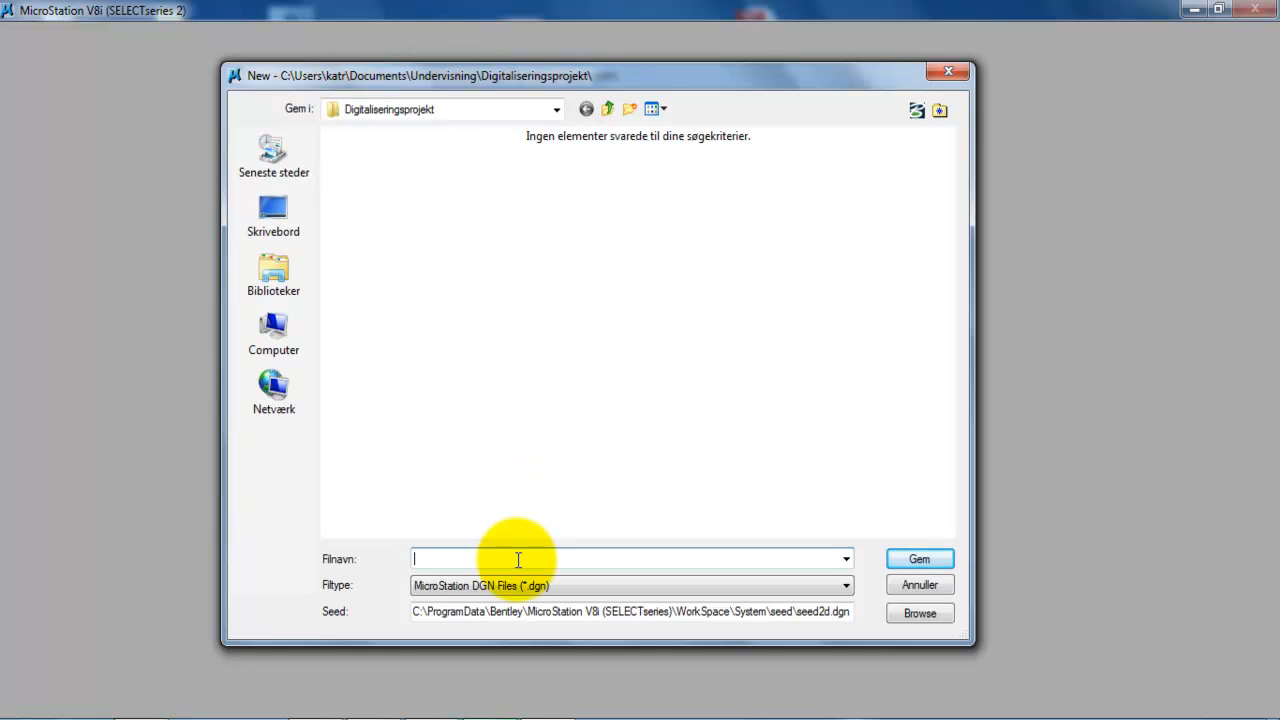
type("Test")
key("Tab")
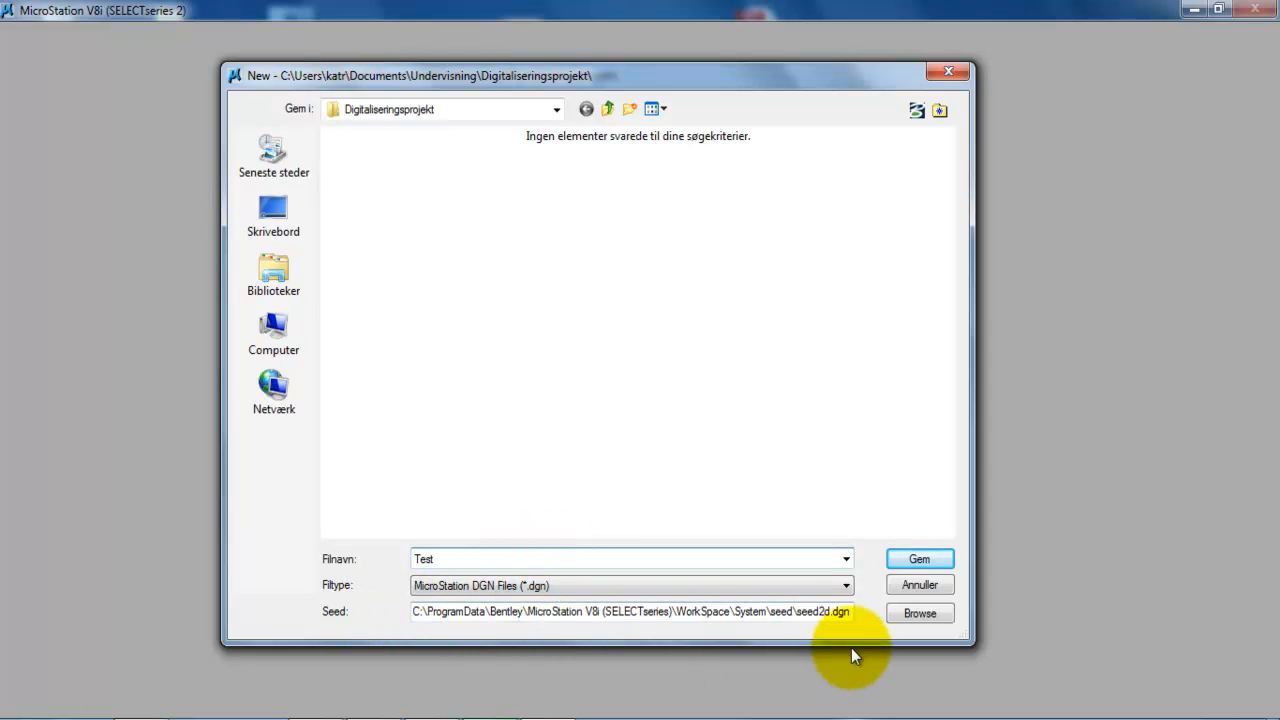
left_click(920, 613)
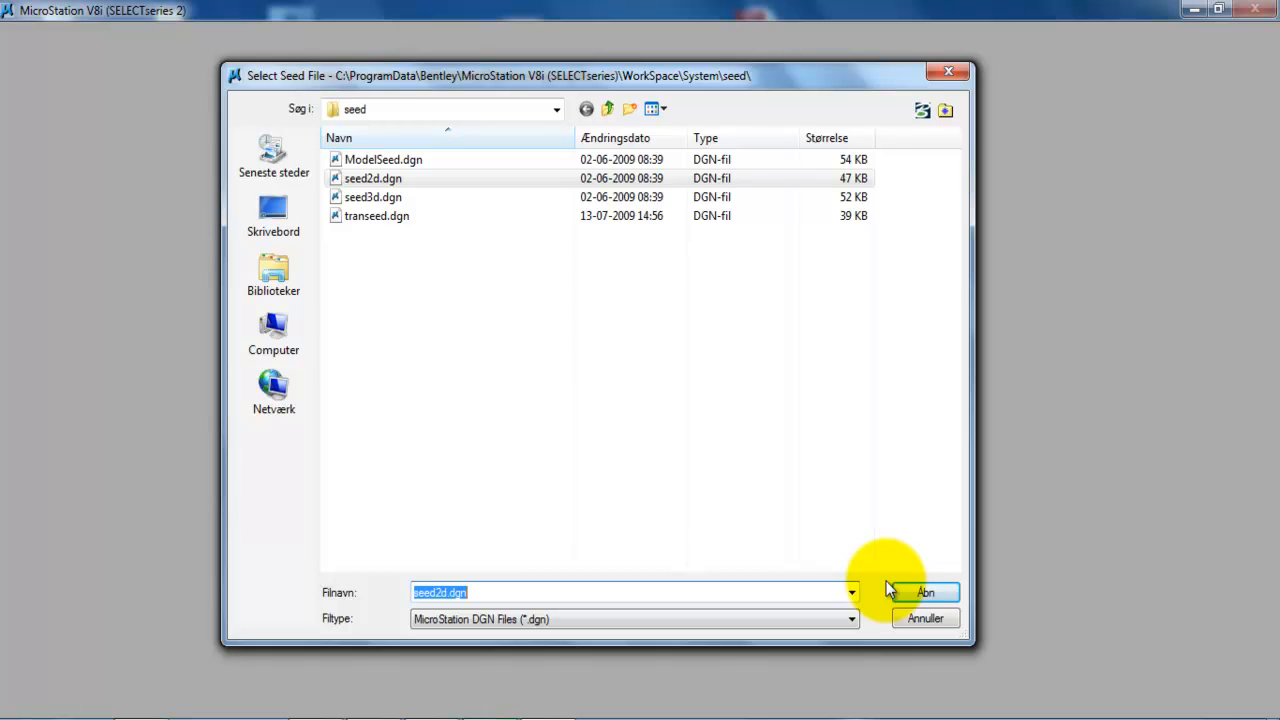
left_click(373, 182)
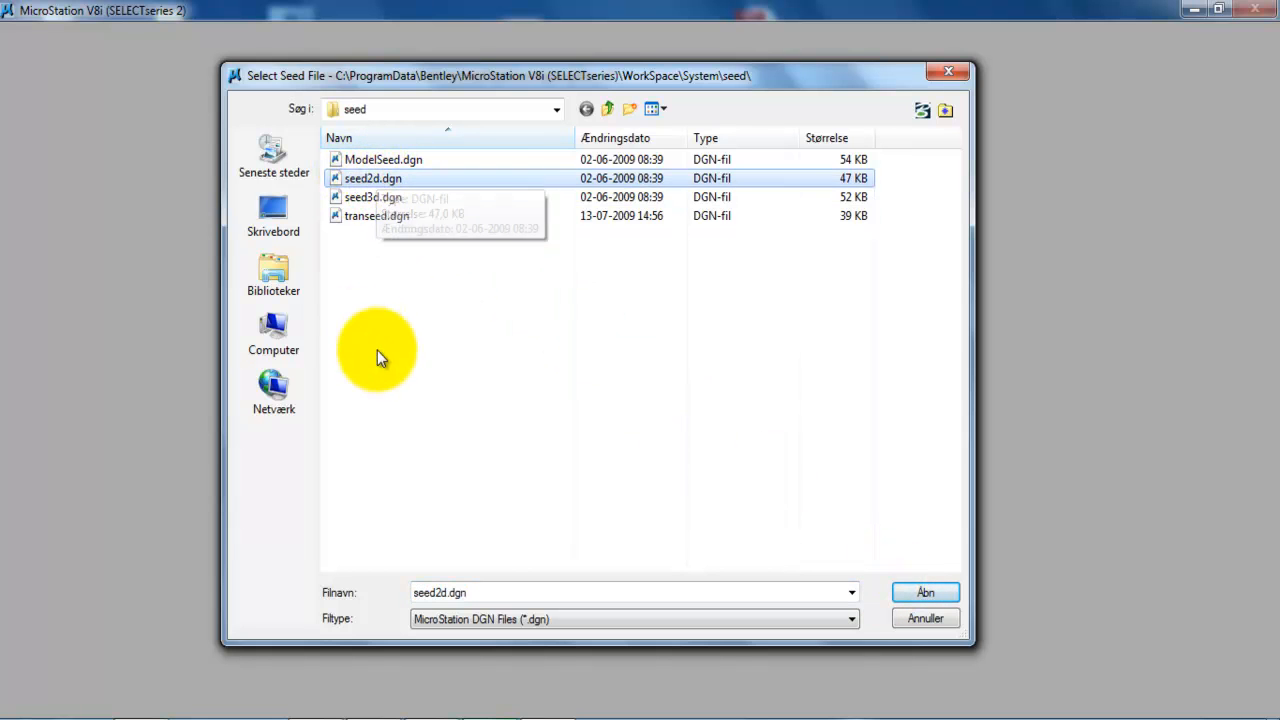
left_click(946, 593)
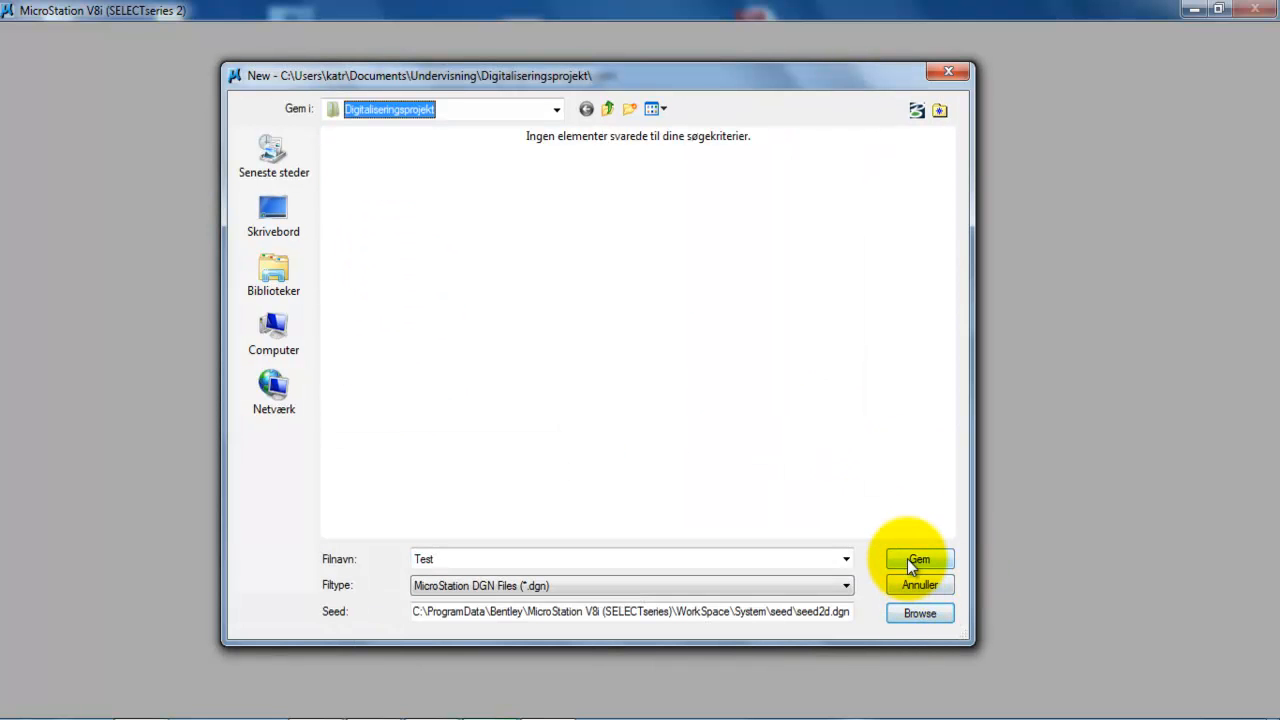
left_click(918, 559)
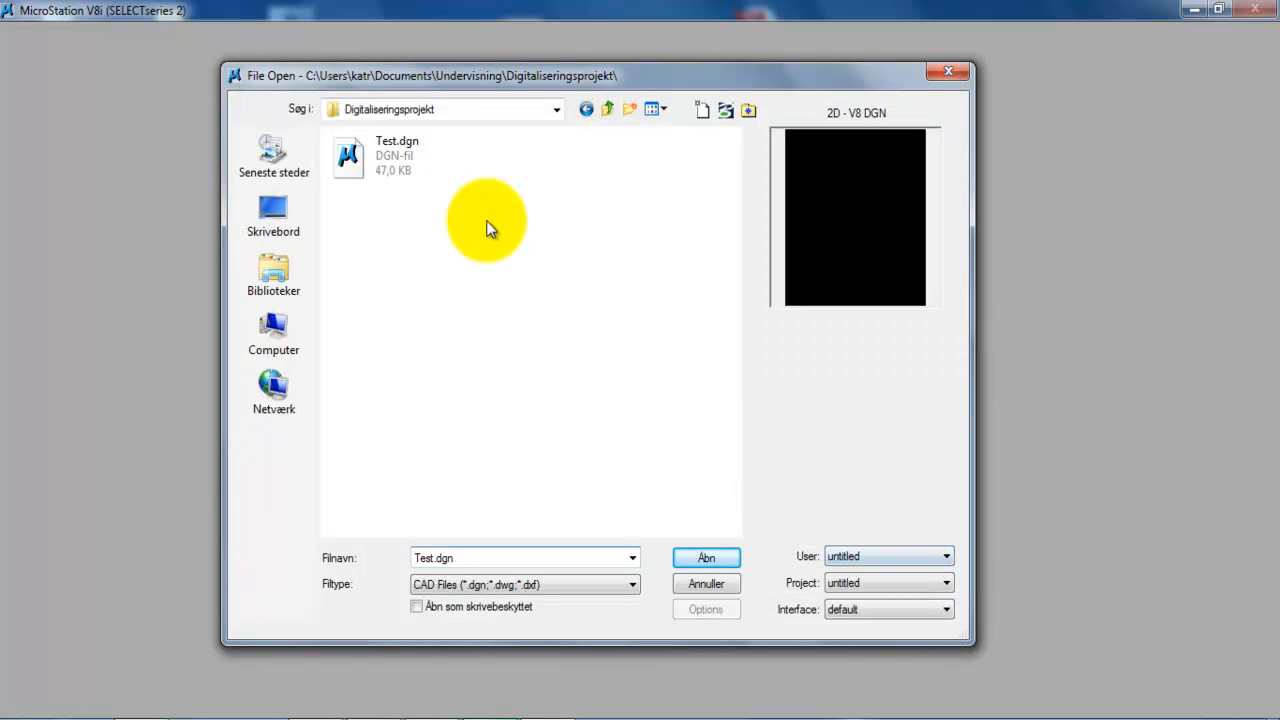
left_click(400, 152)
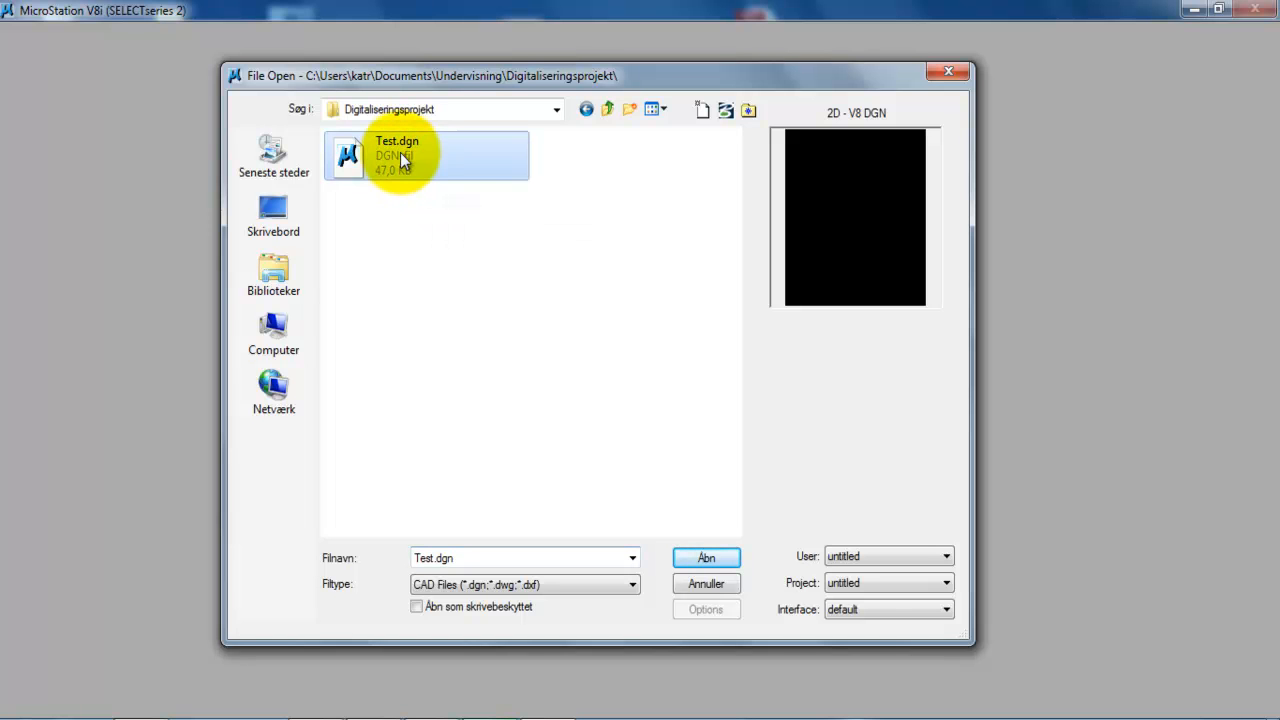
left_click(707, 557)
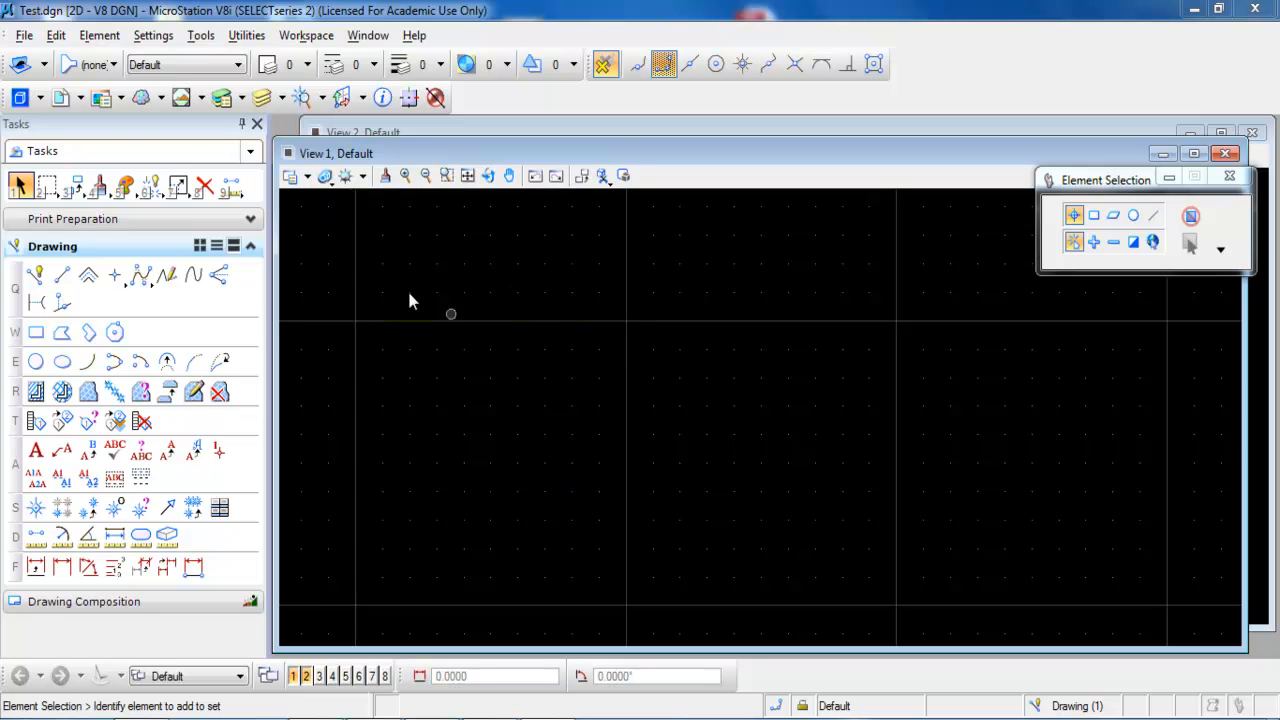
Step: Toggle the grid display of View 1 off and back on in its view attributes
left_click(150, 38)
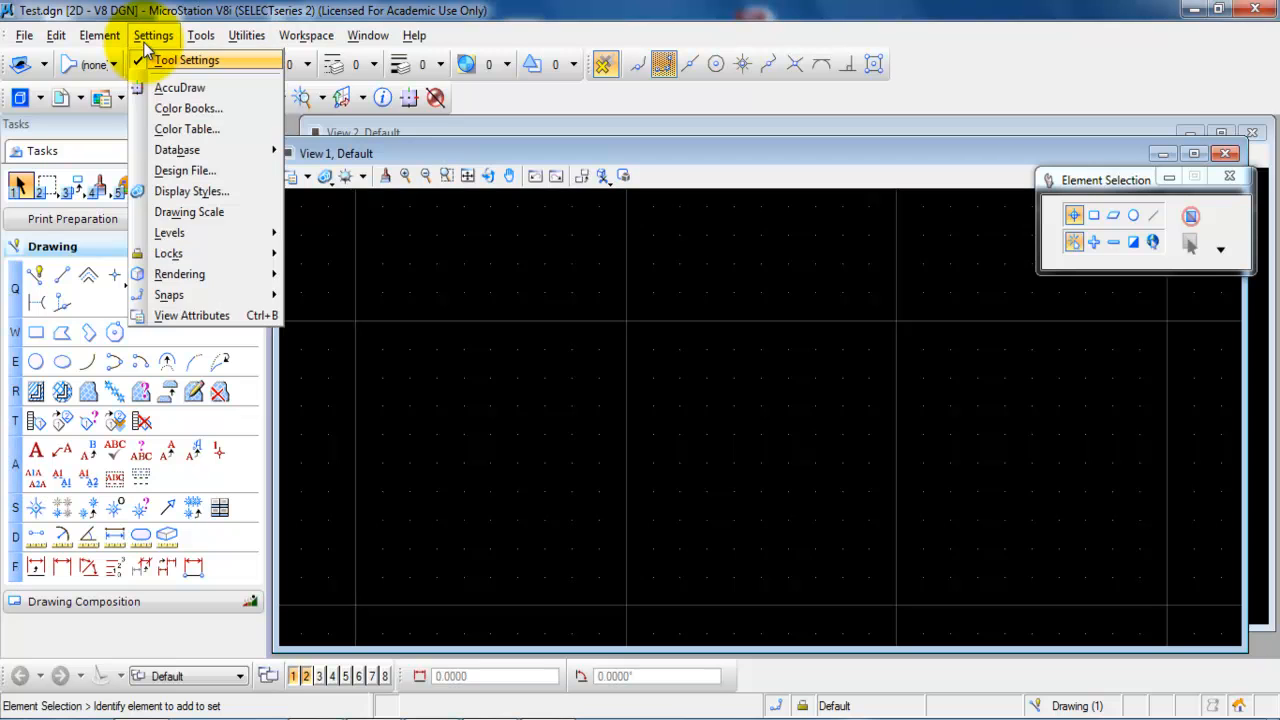
left_click(190, 316)
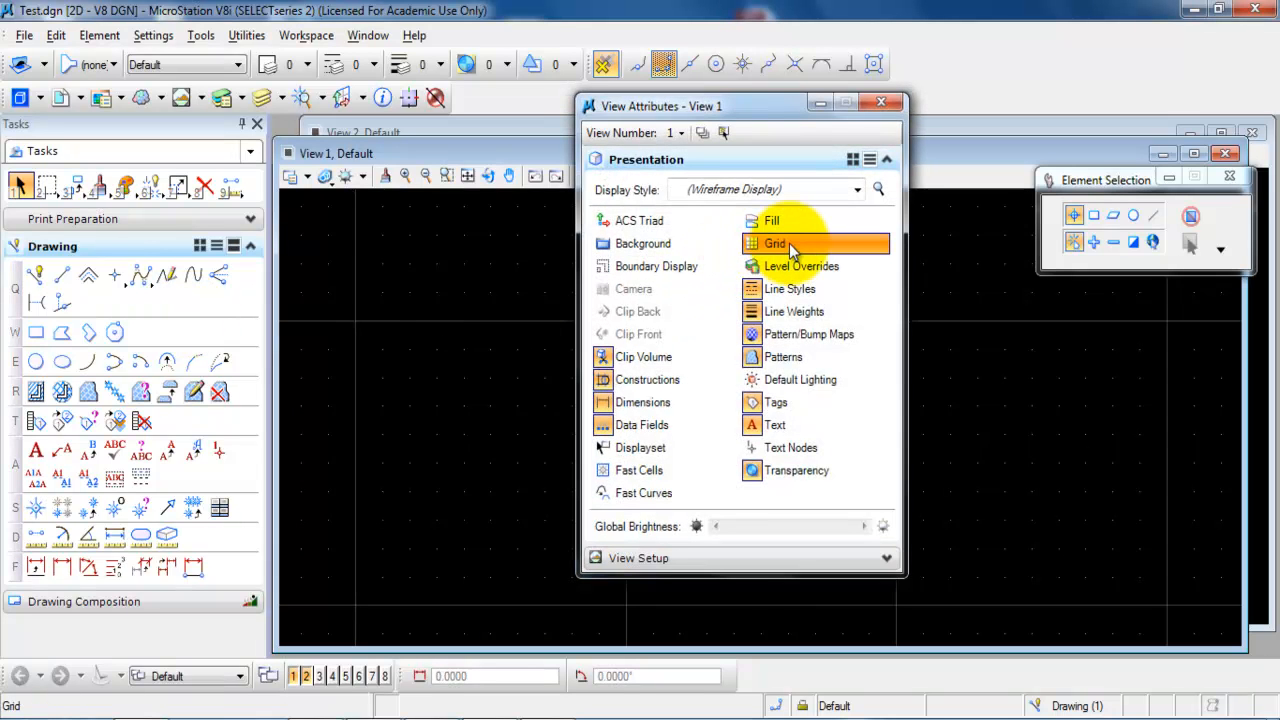
left_click(789, 245)
left_click(789, 243)
left_click(789, 243)
left_click(789, 243)
left_click(880, 104)
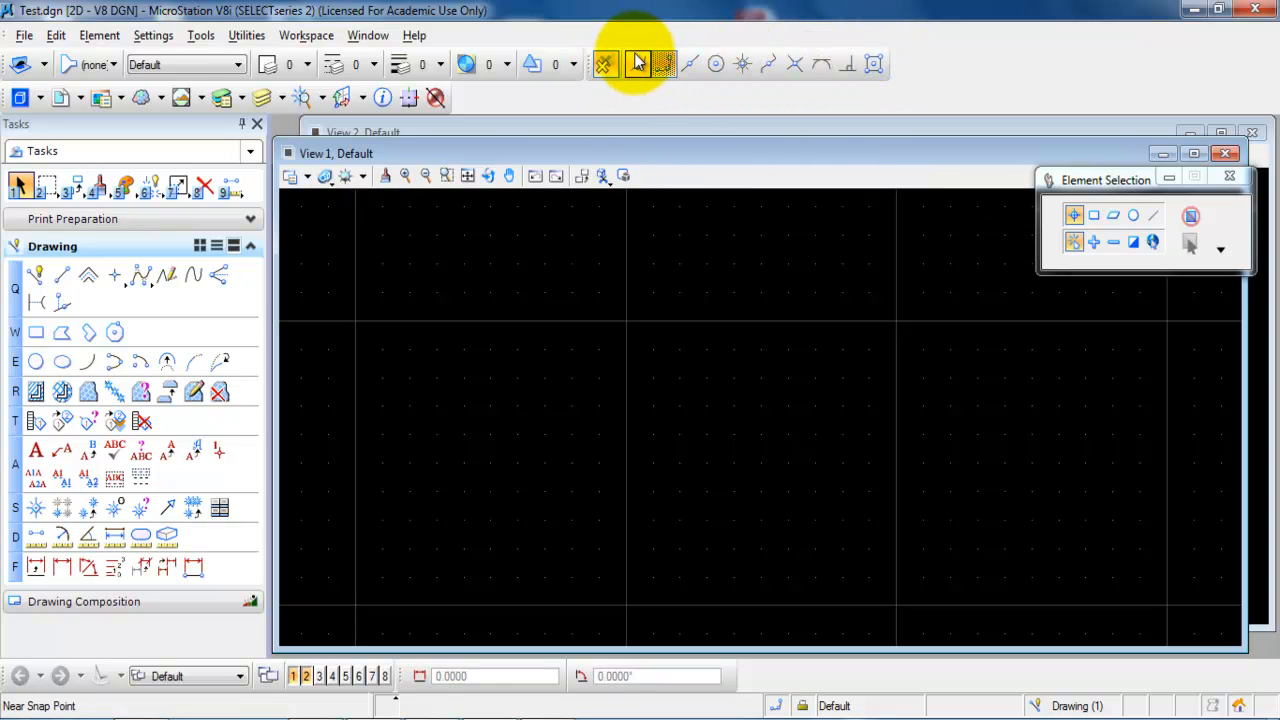
Step: Make sure the Snap Mode toolbox is enabled, float it over the view, and dock it back beside the attribute settings
left_click(213, 40)
mouse_move(310, 707)
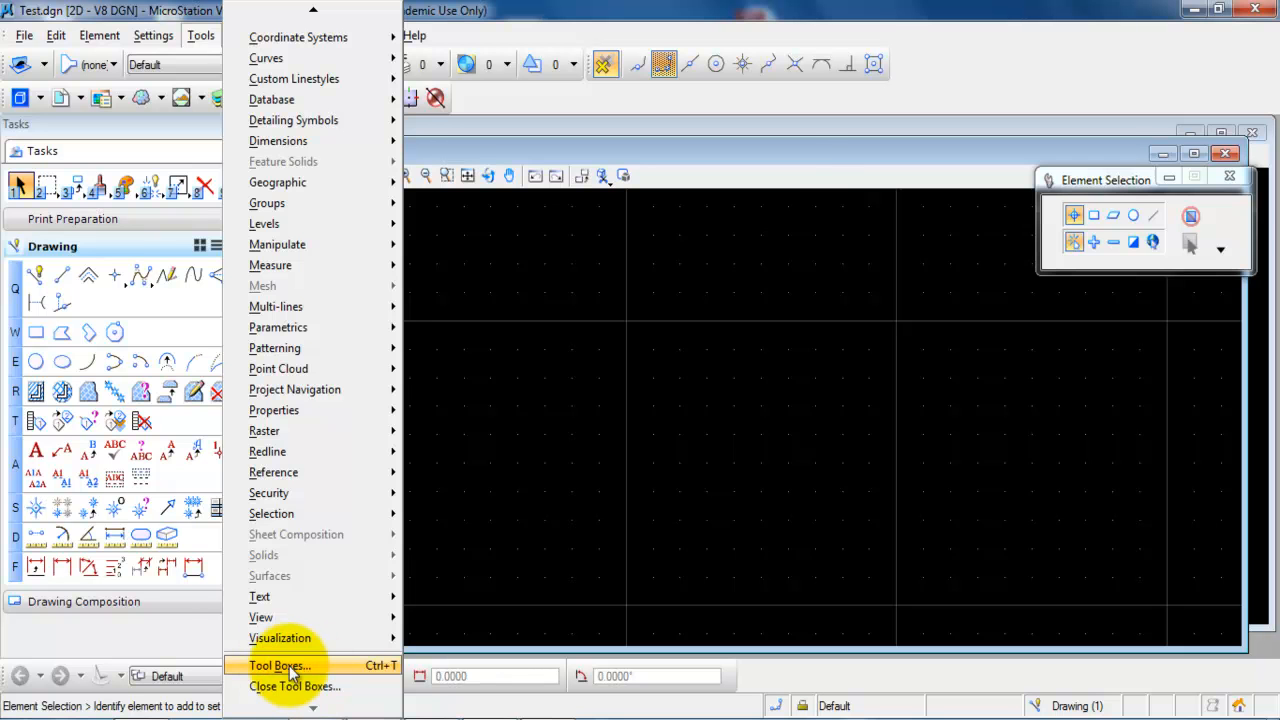
left_click(291, 667)
left_click_drag(662, 213, 663, 300)
left_click(479, 300)
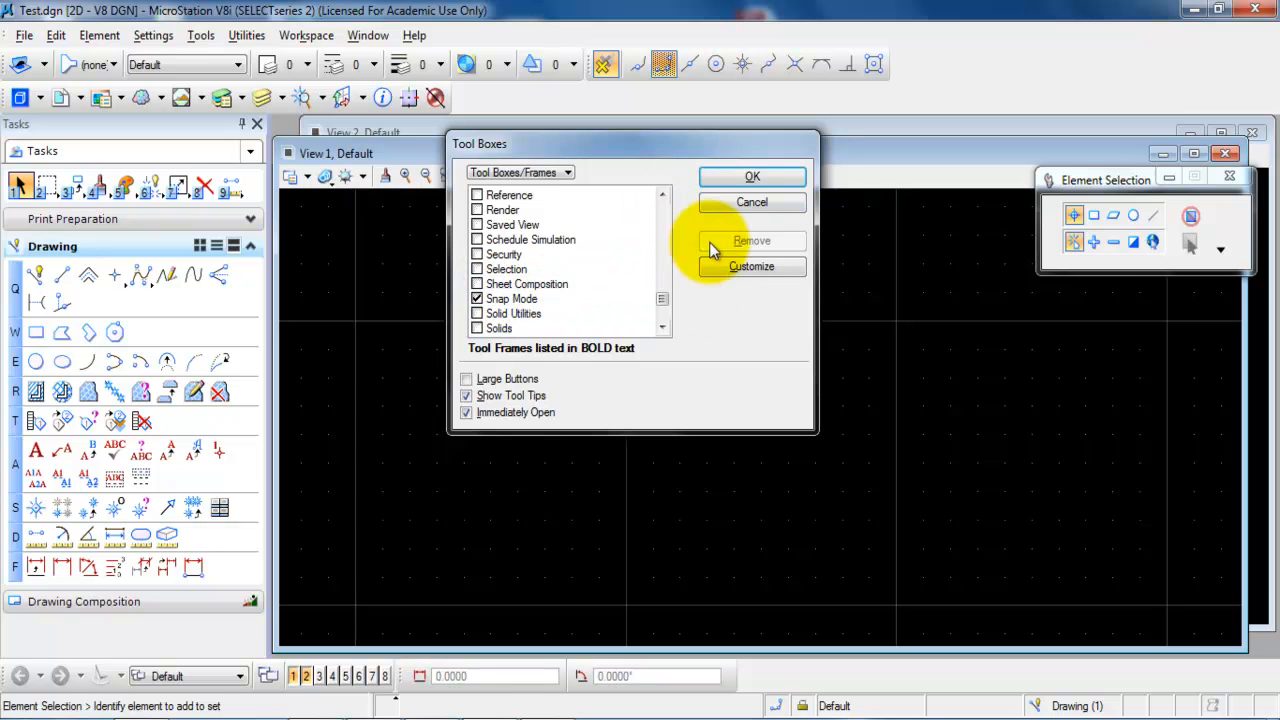
left_click(726, 177)
left_click_drag(586, 64, 590, 293)
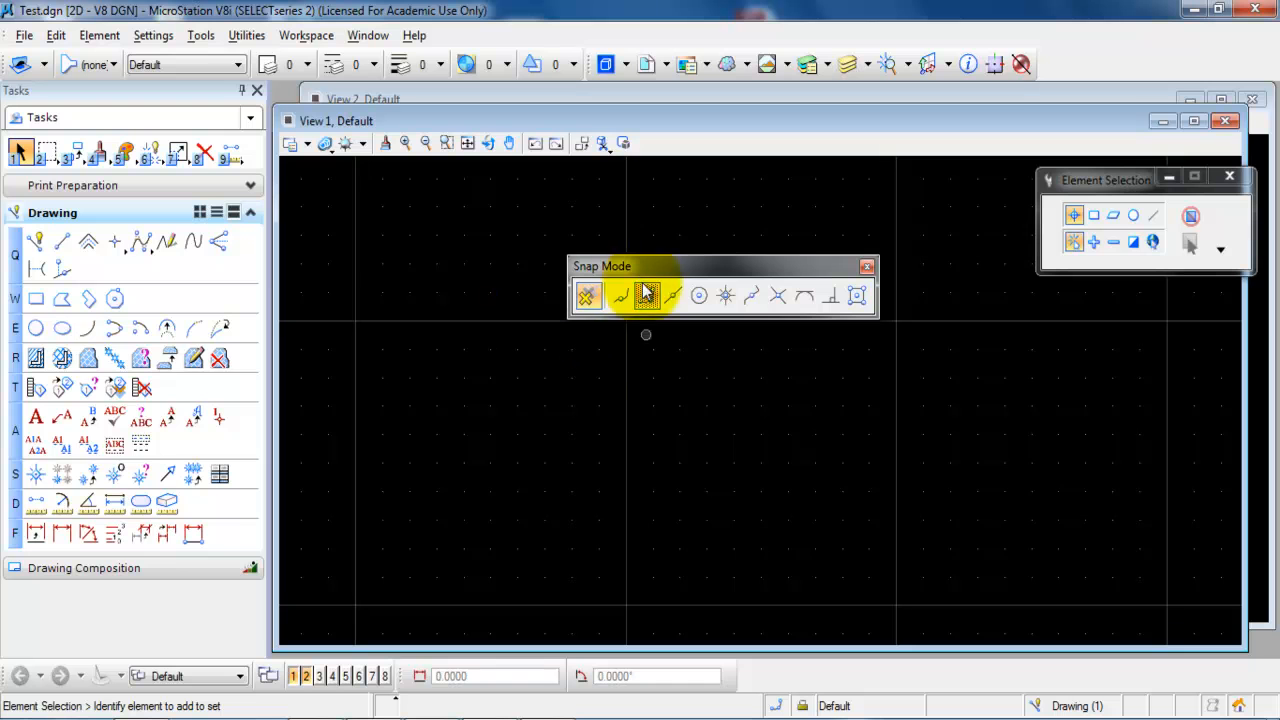
left_click_drag(630, 263, 582, 65)
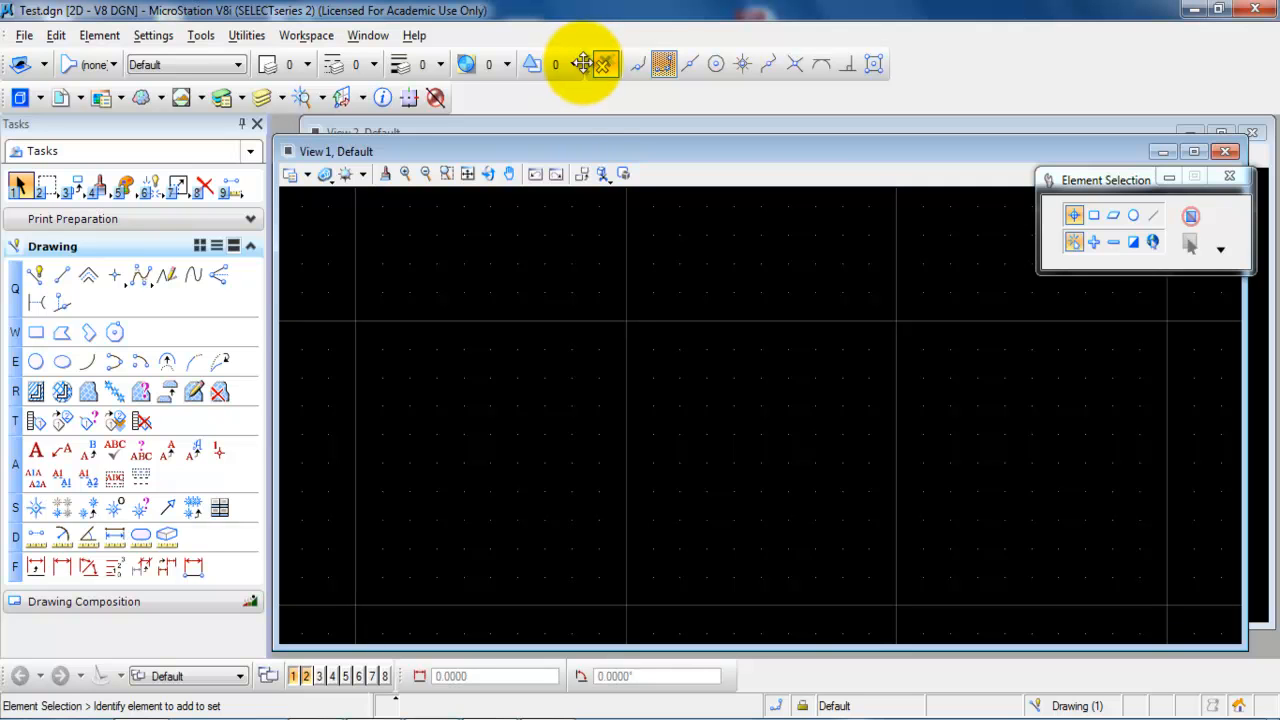
Step: Review the working units in the design file settings and accept them
left_click(150, 36)
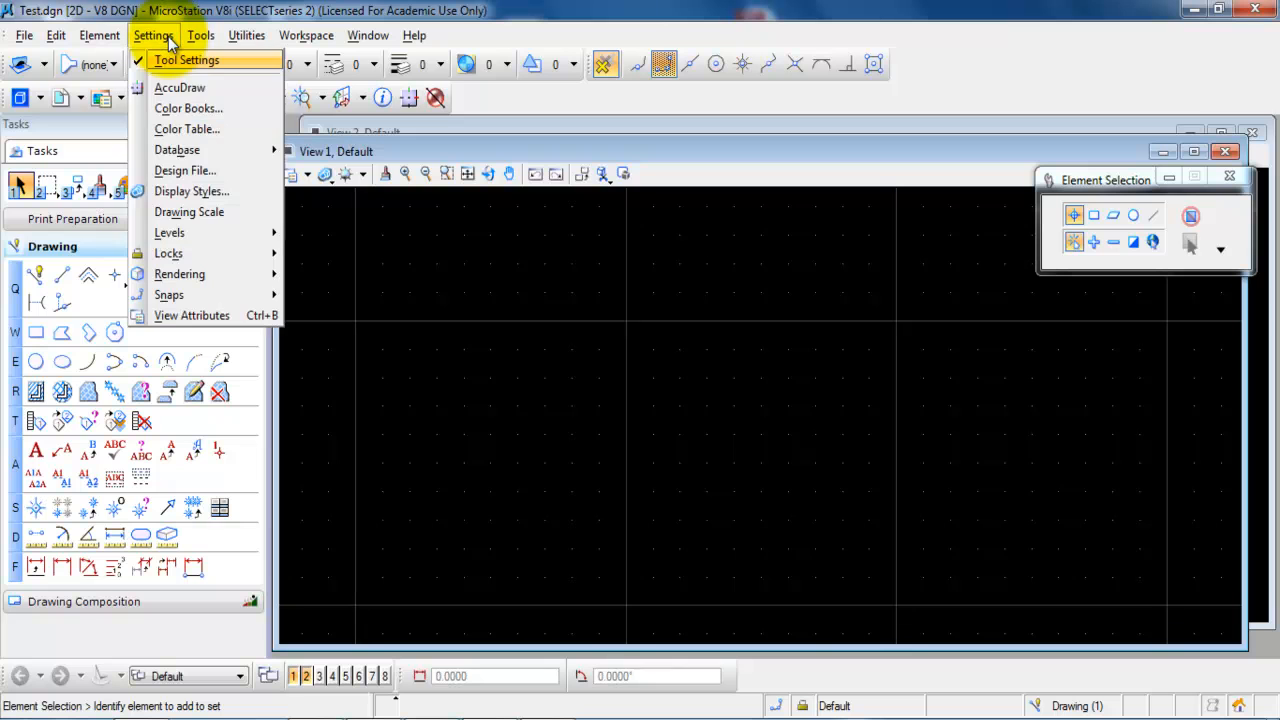
left_click(204, 173)
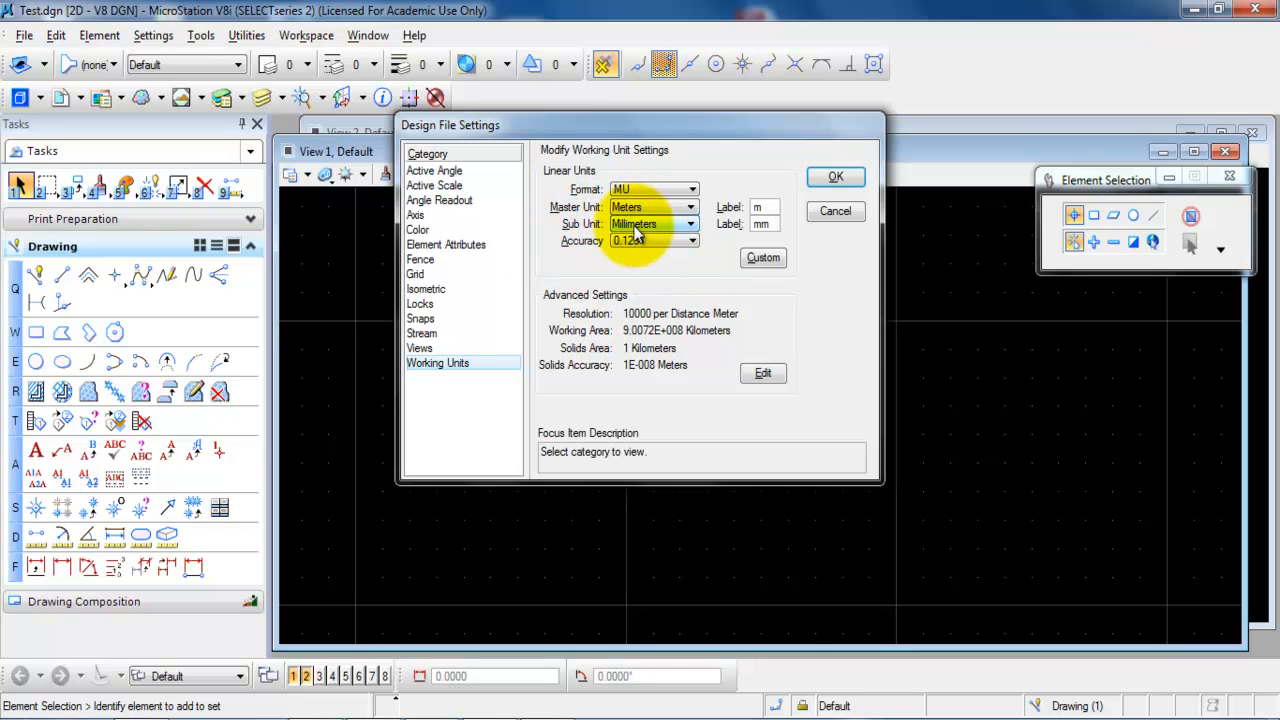
left_click(834, 178)
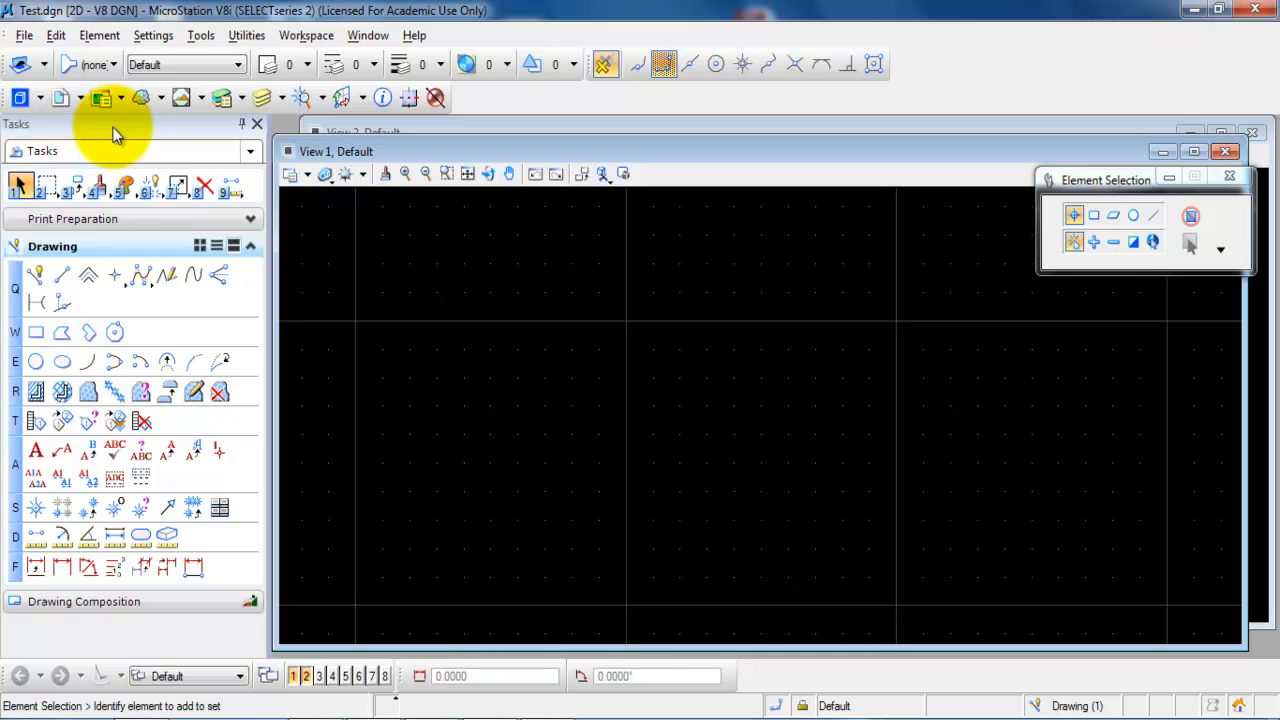
Step: Close the Tasks toolbox and display it again
left_click(257, 125)
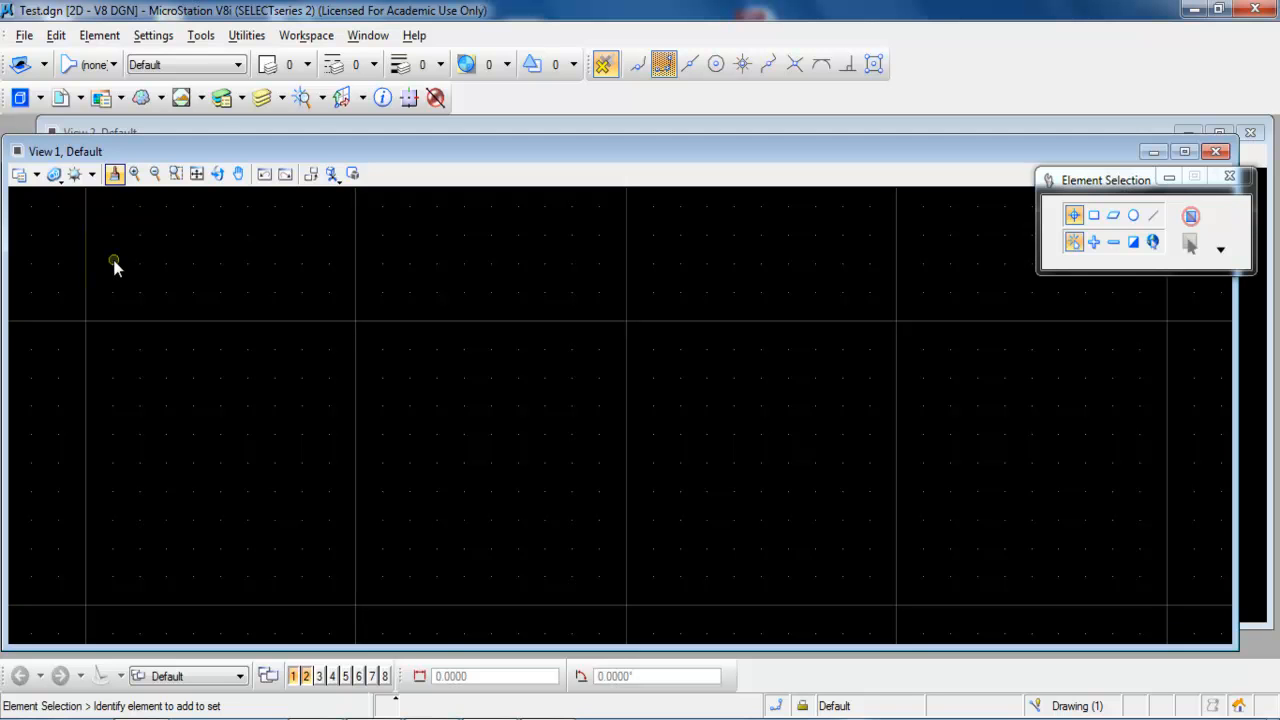
left_click(194, 37)
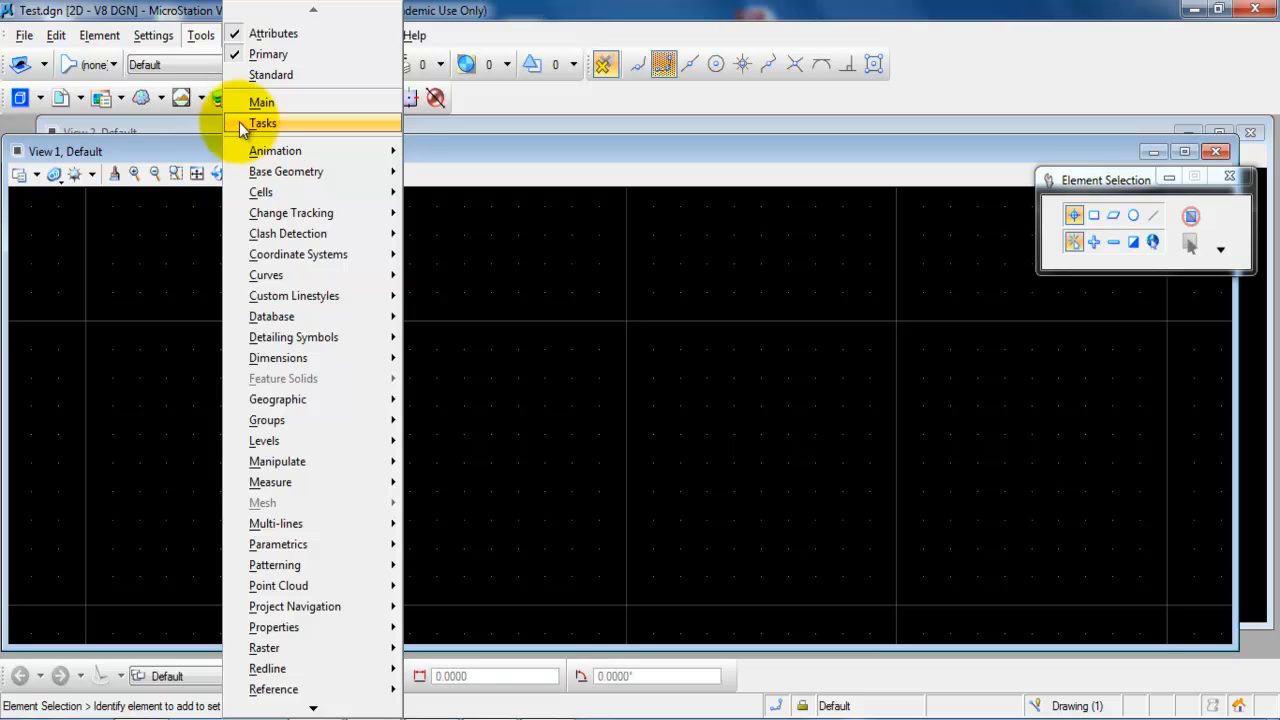
left_click(236, 122)
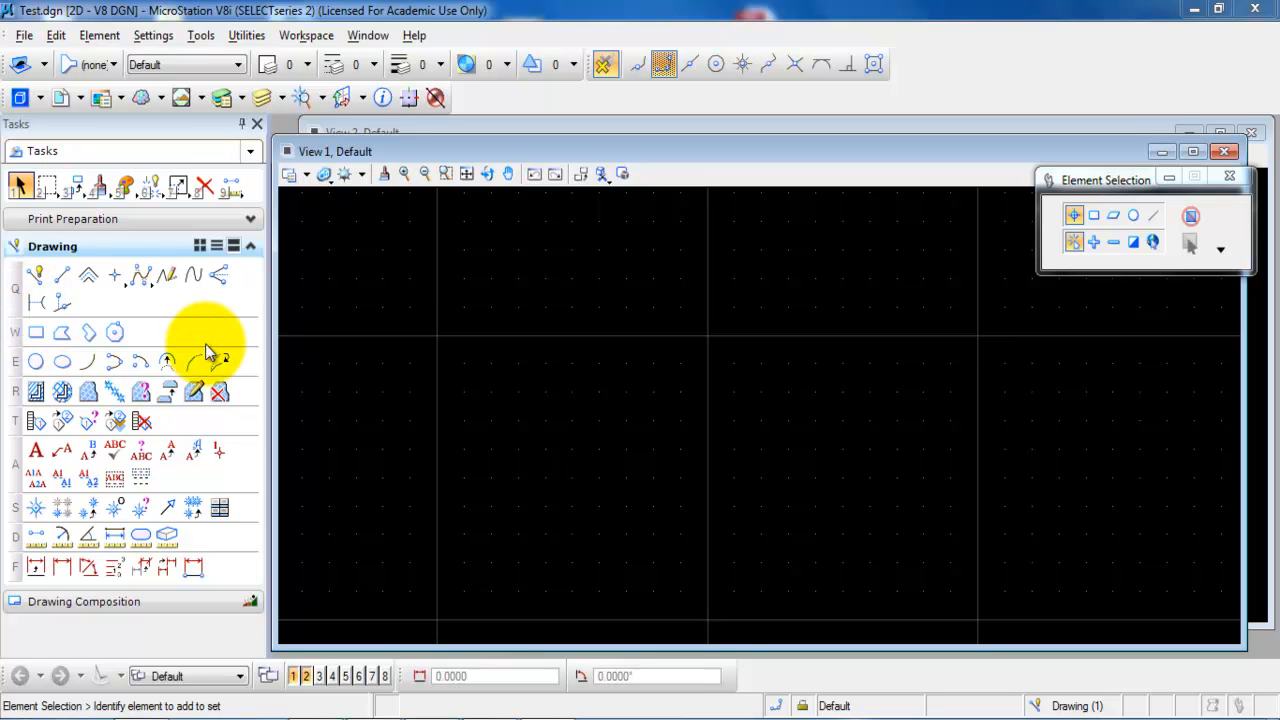
Step: Start a SmartLine in View 1 and draw its first segment 1 m long at an angle of 45°
left_click(42, 276)
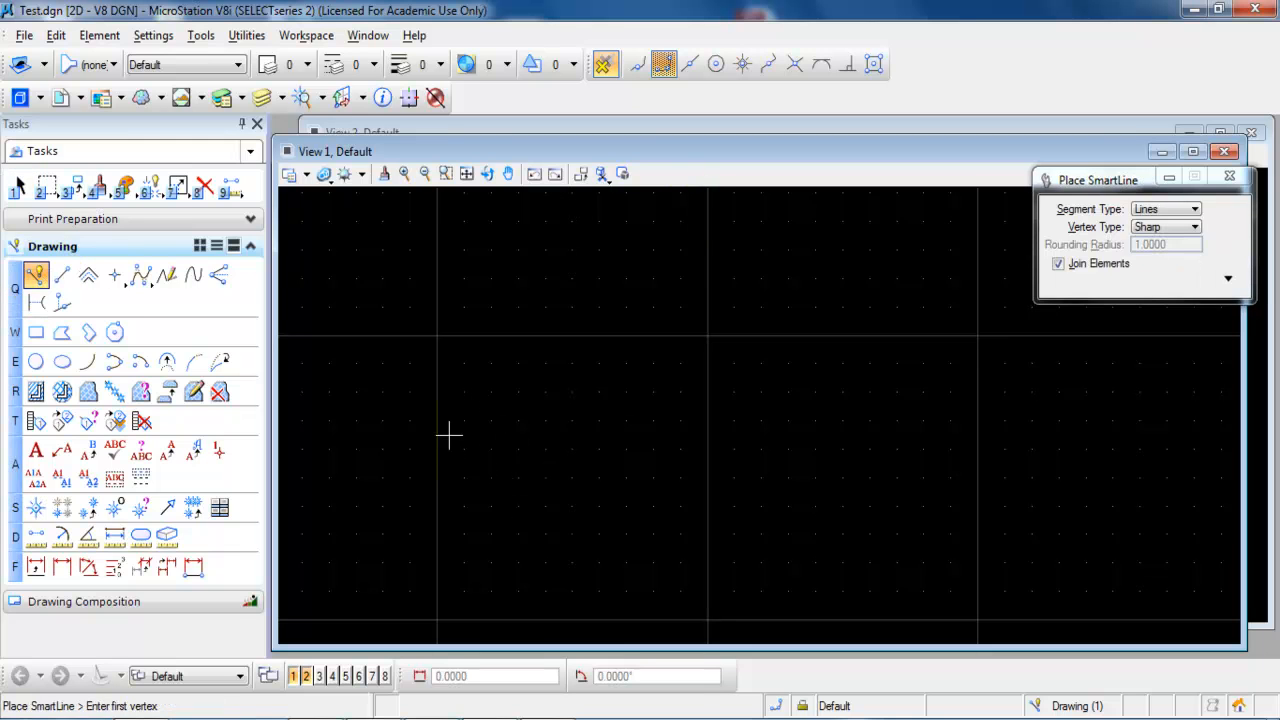
left_click(465, 470)
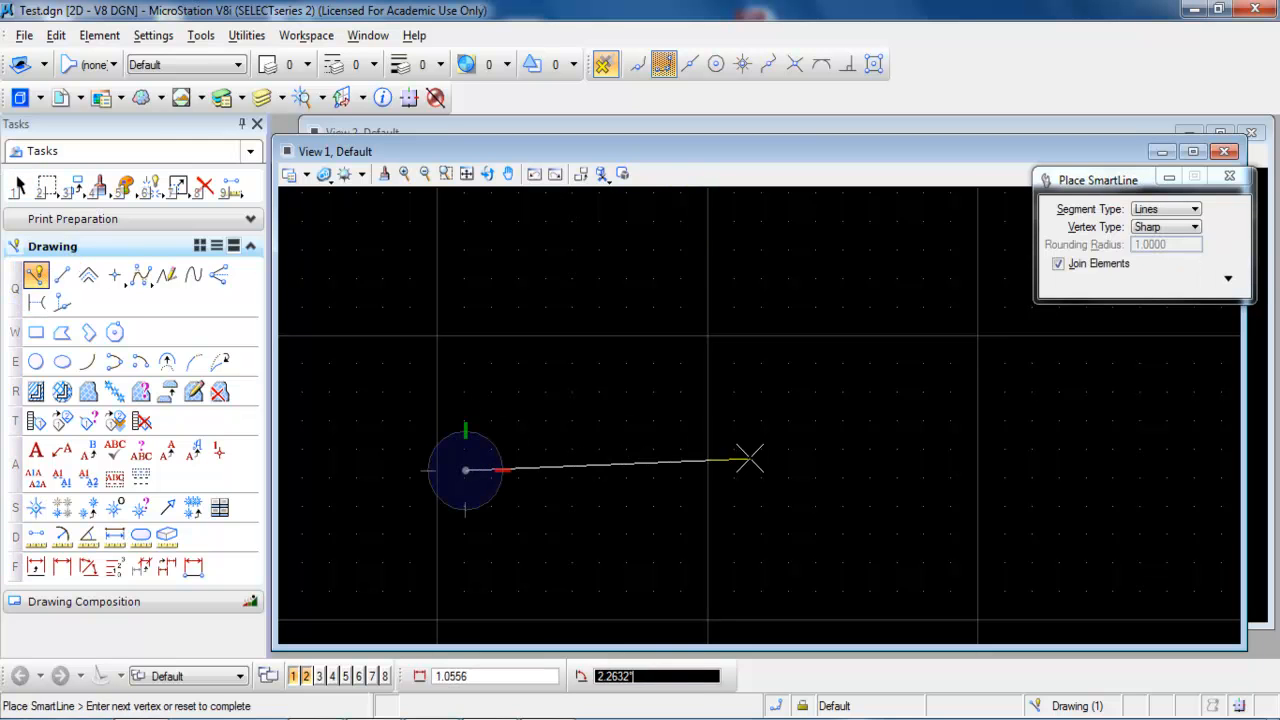
left_click(478, 675)
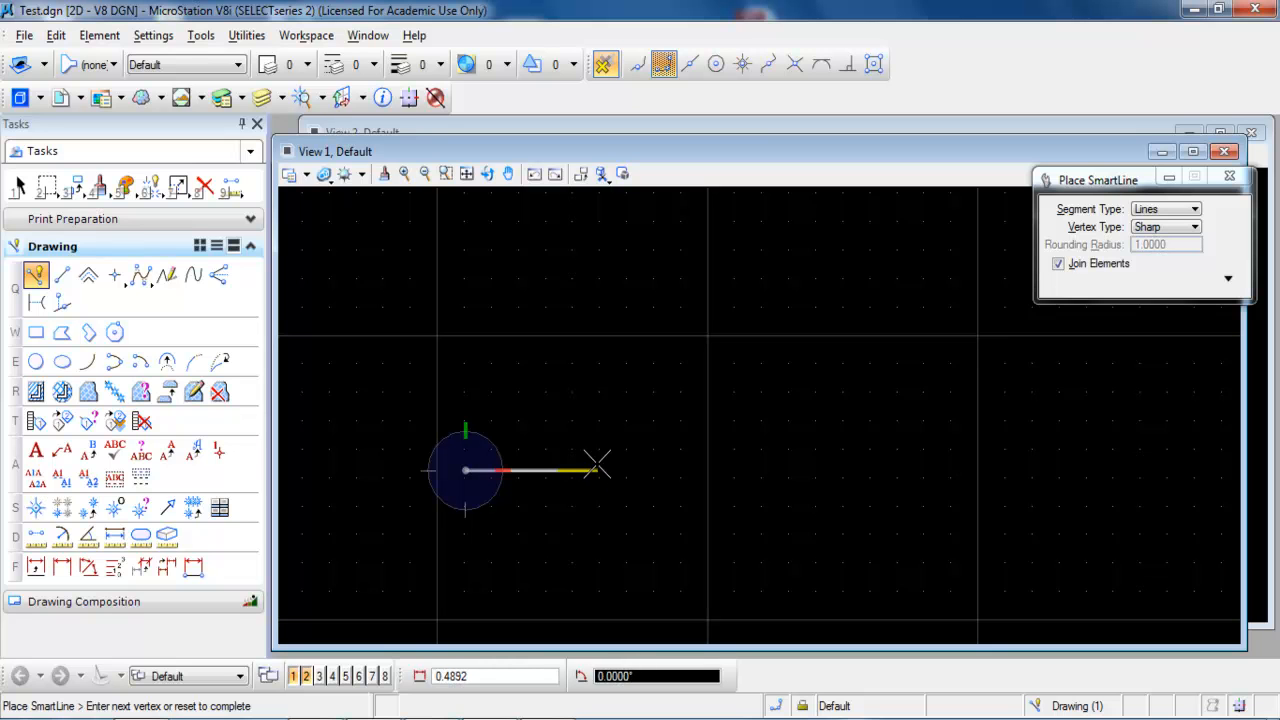
left_click(457, 676)
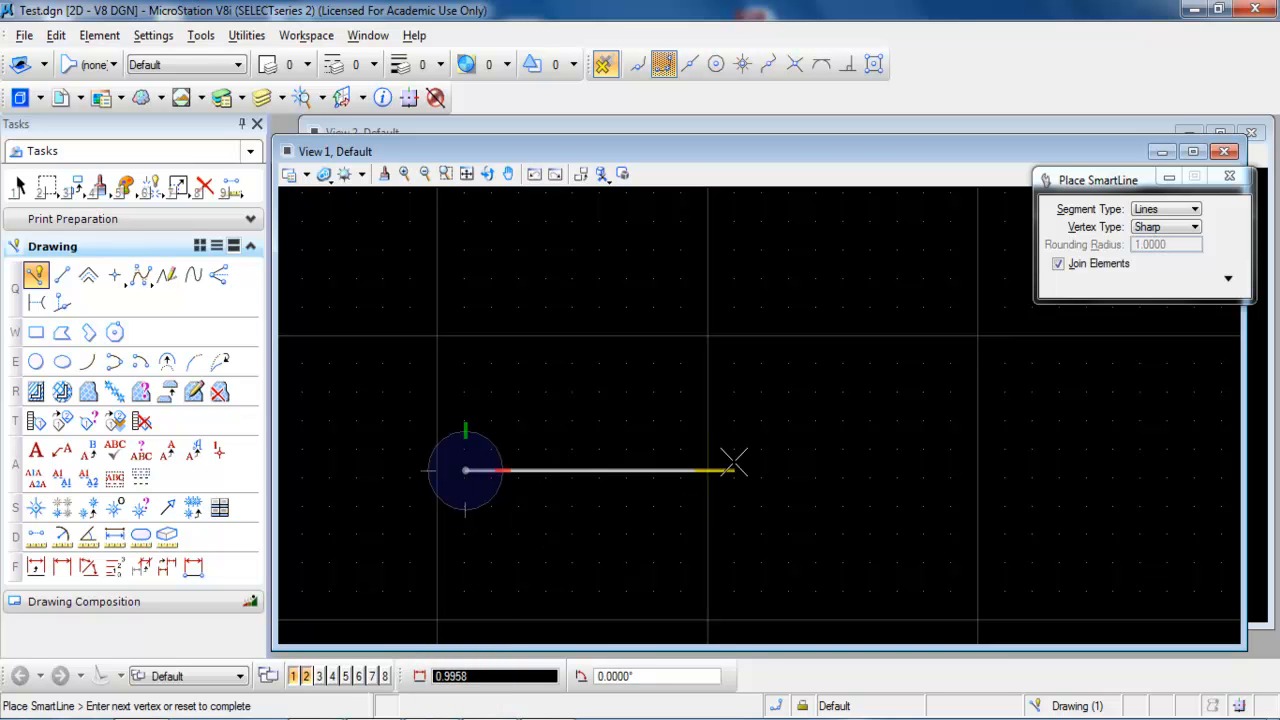
type("1")
key("Tab")
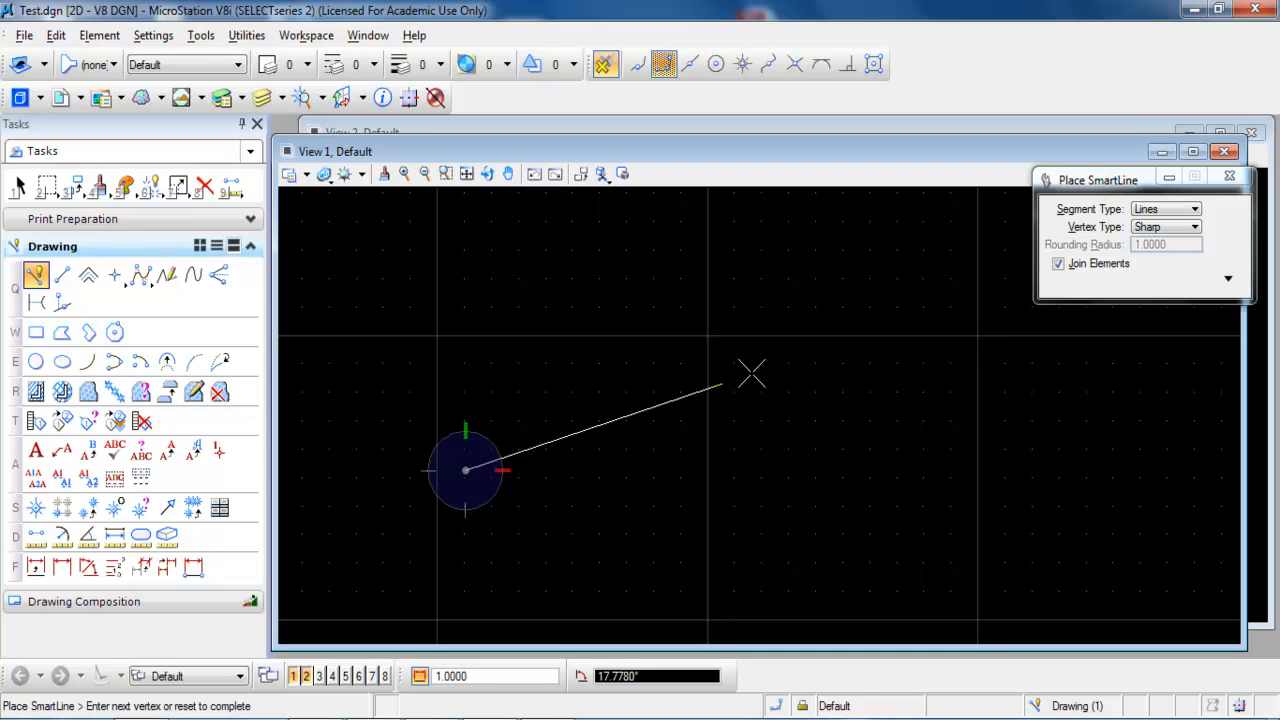
type("45")
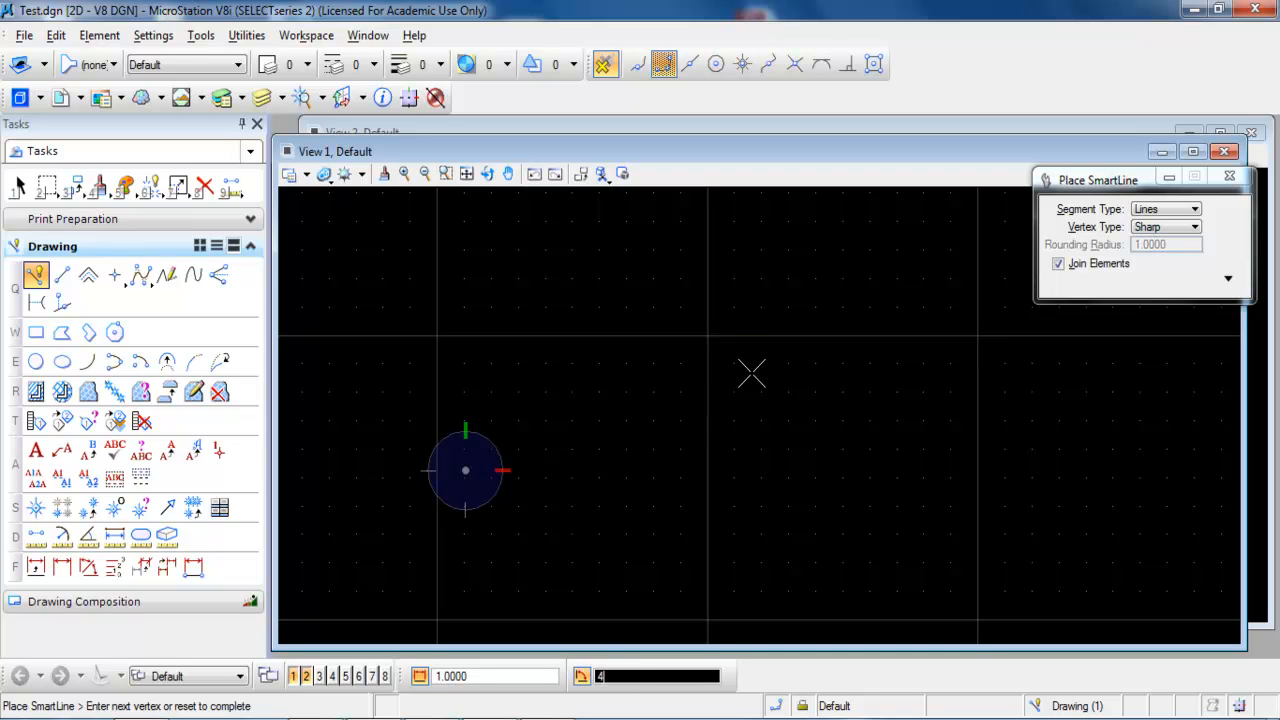
left_click(751, 372)
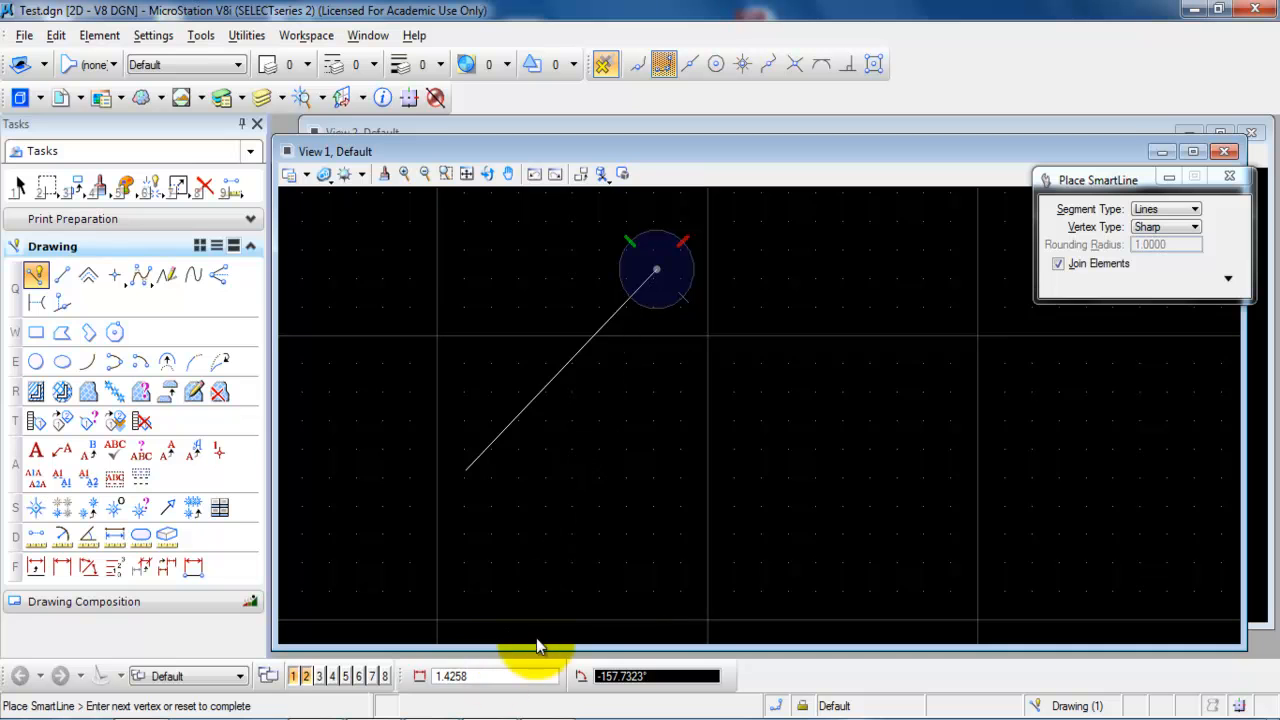
Step: Add a second SmartLine segment 1 m long at -90° and close the triangle at the first vertex
key("Tab")
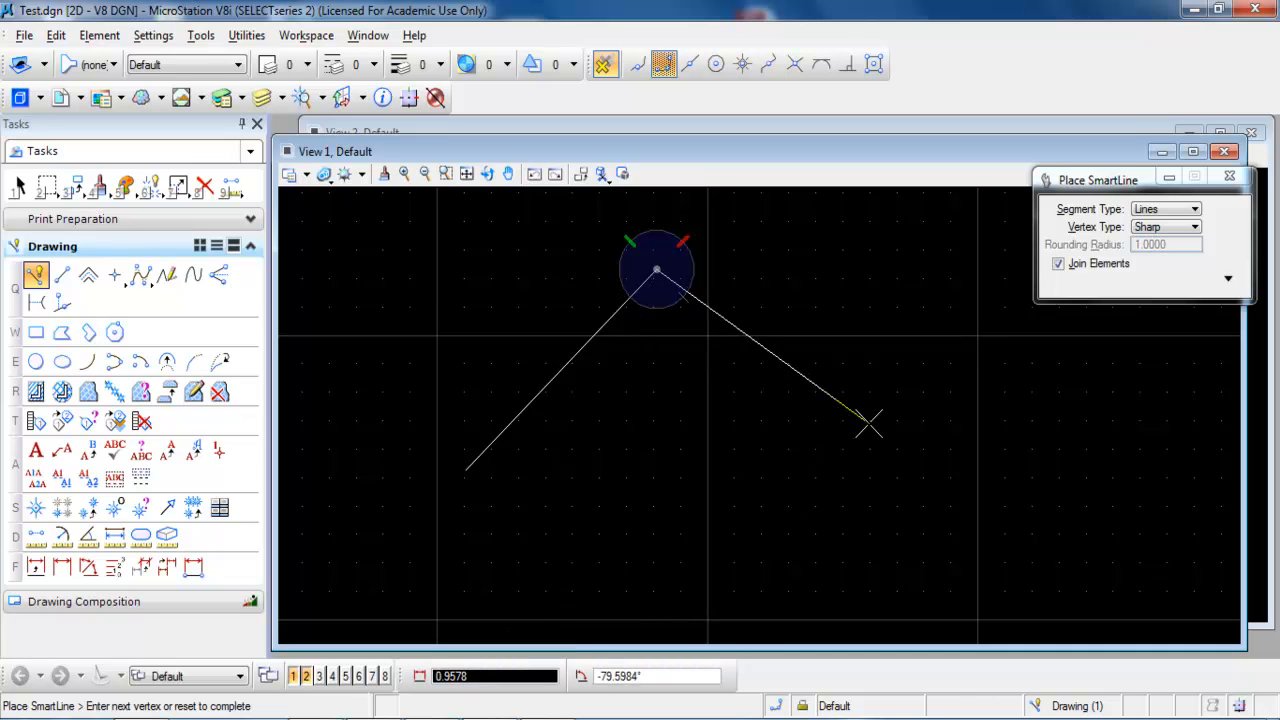
type("1")
key("Tab")
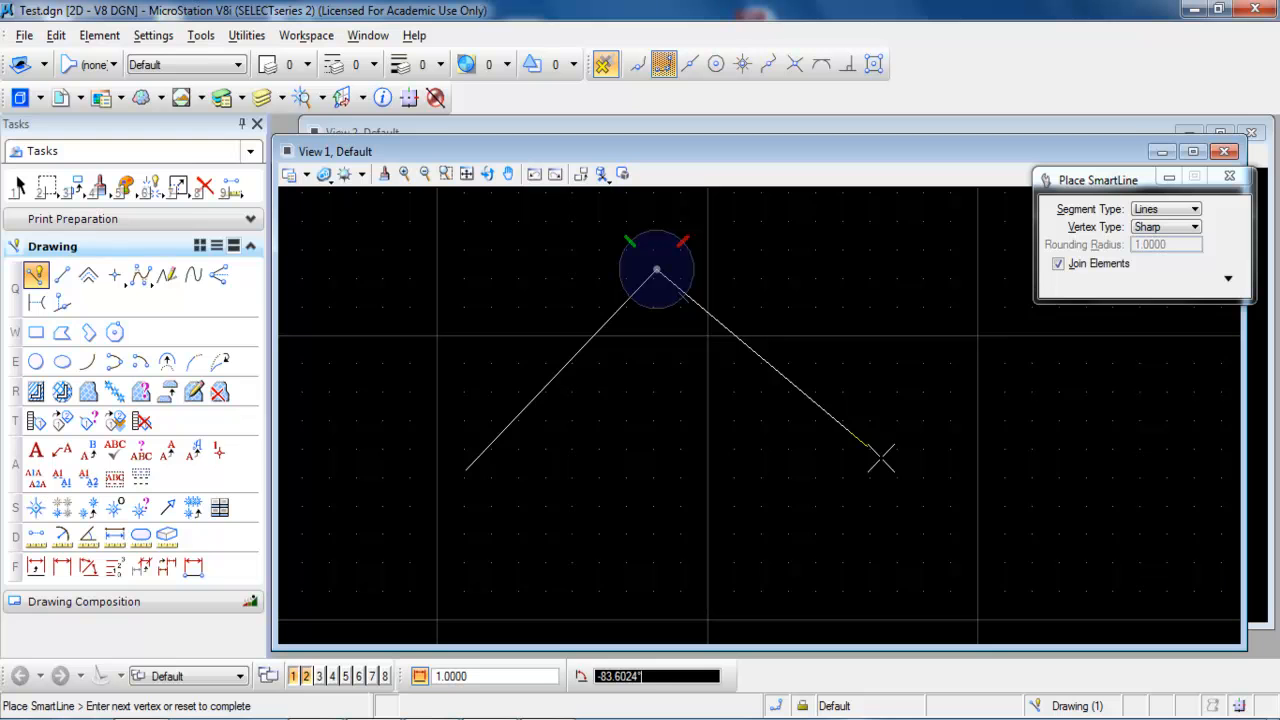
type("-90")
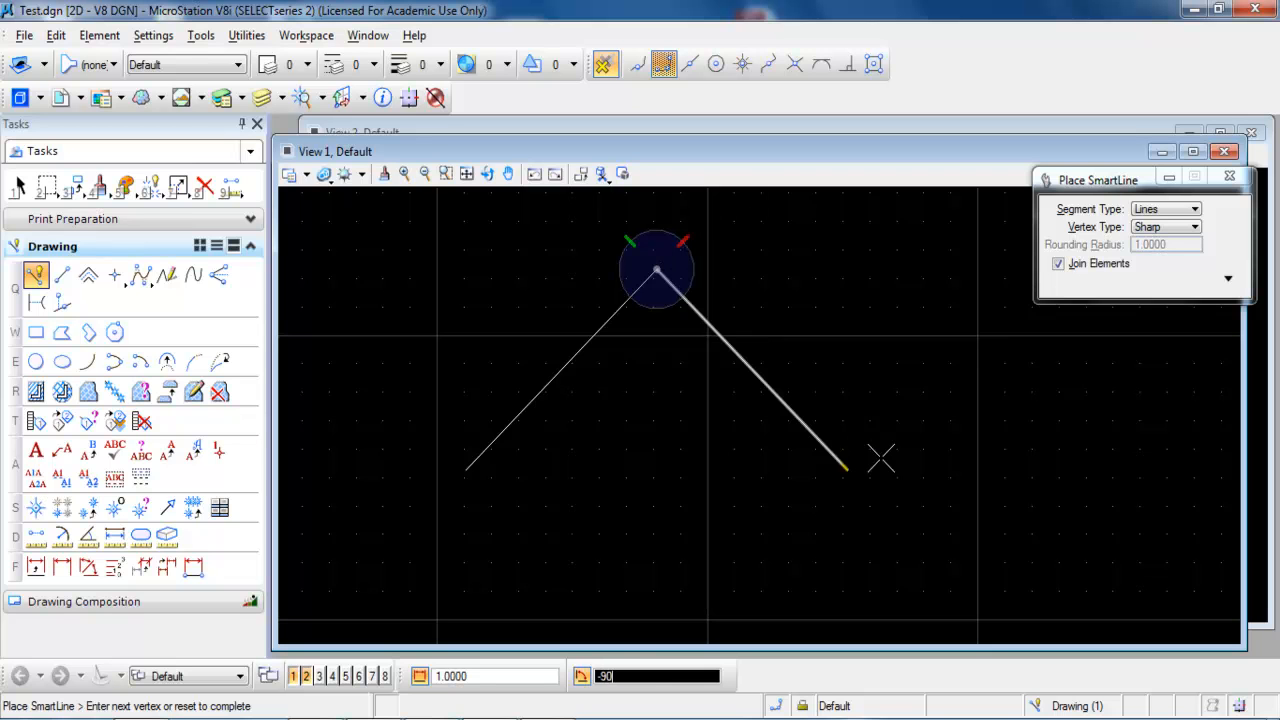
left_click(881, 458)
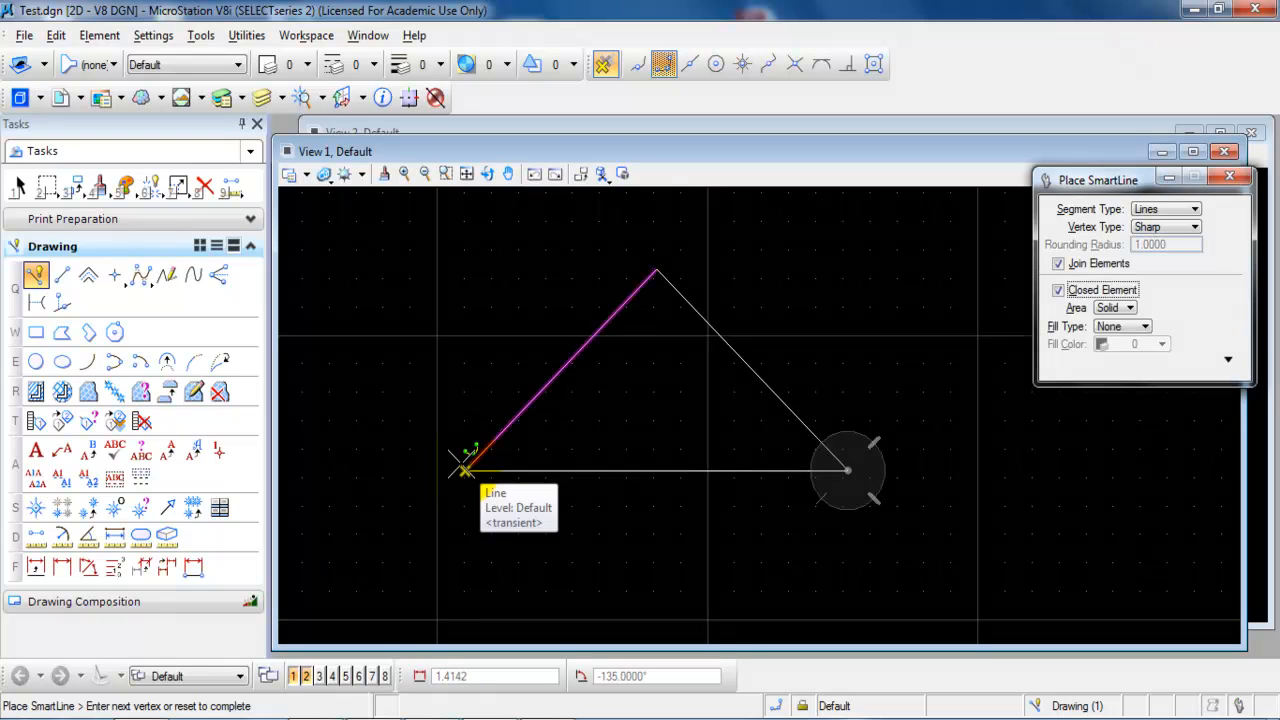
left_click(463, 468)
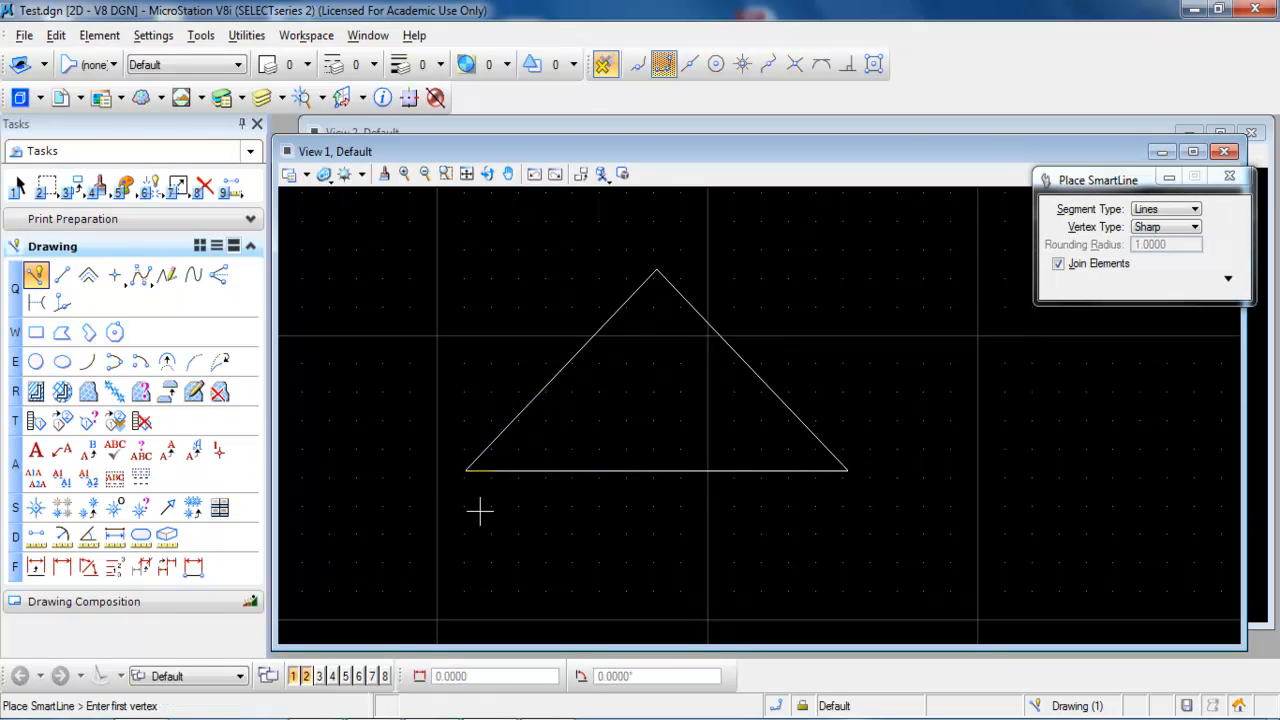
Step: Draw a zigzag chain of four connected lines across the triangle in View 1 with Place Line, and end the chain
left_click(62, 276)
left_click(390, 303)
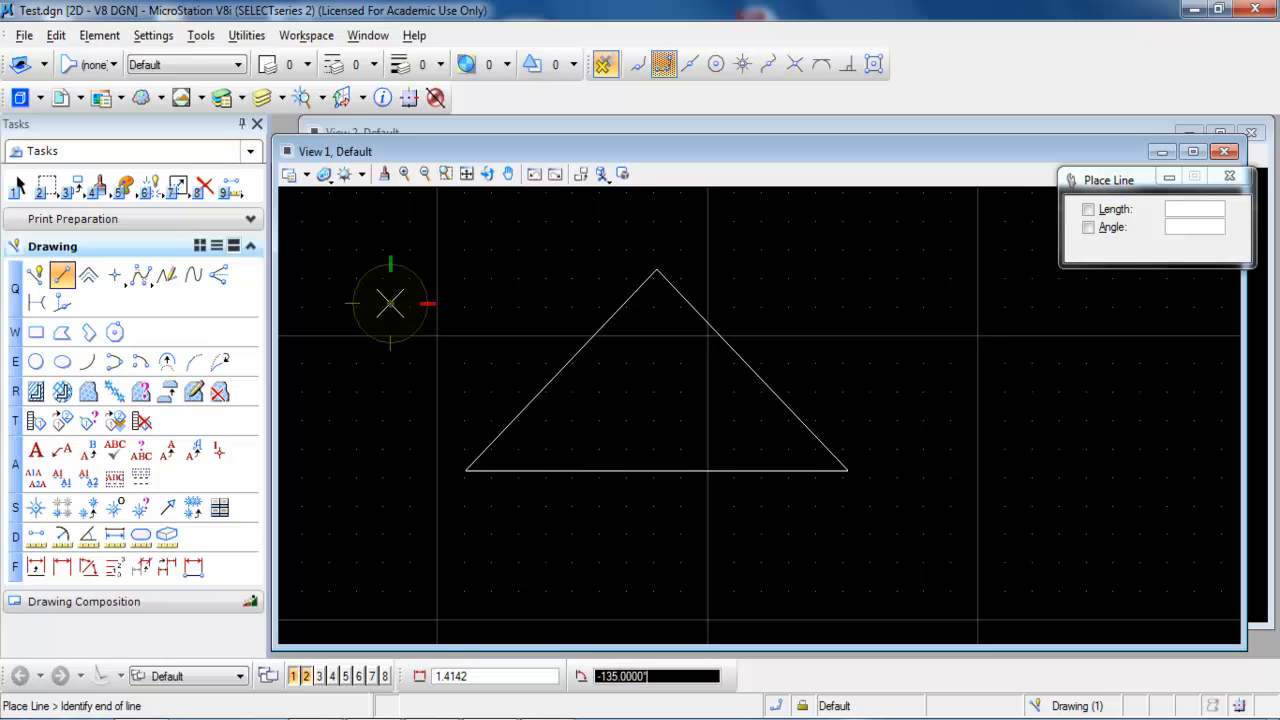
left_click(466, 560)
left_click(626, 397)
left_click(887, 302)
left_click(935, 417)
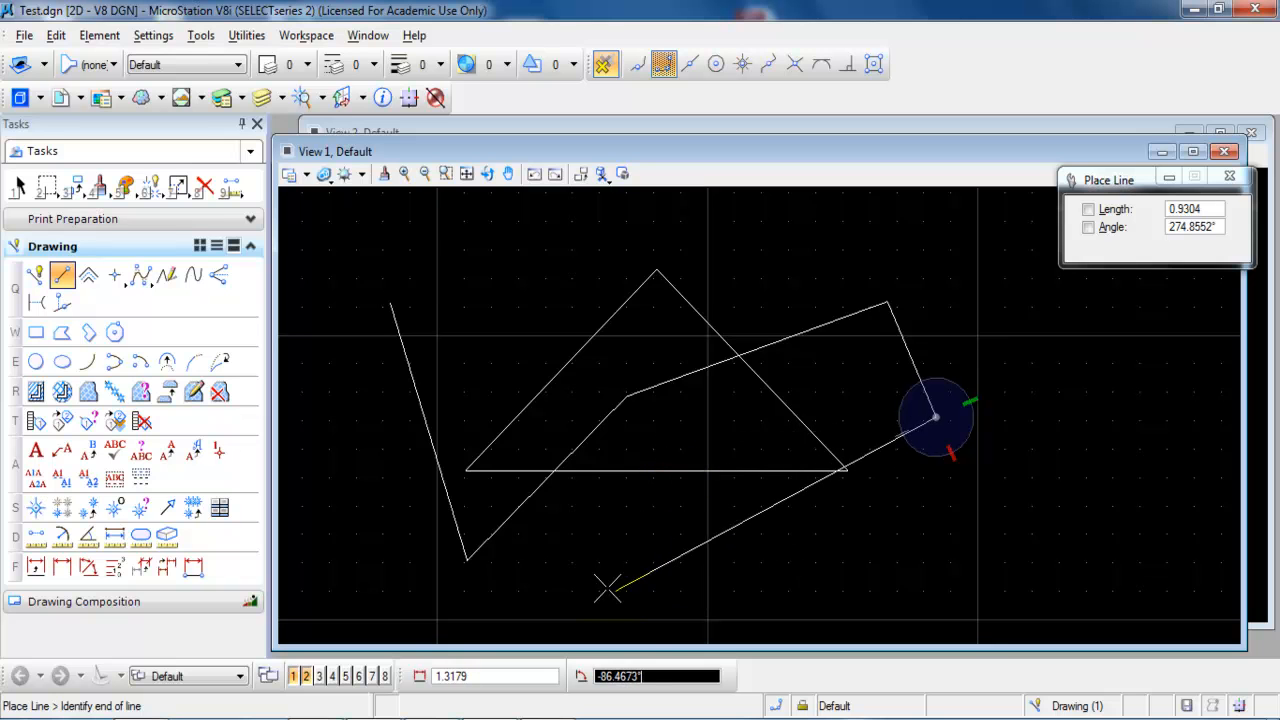
right_click(583, 563)
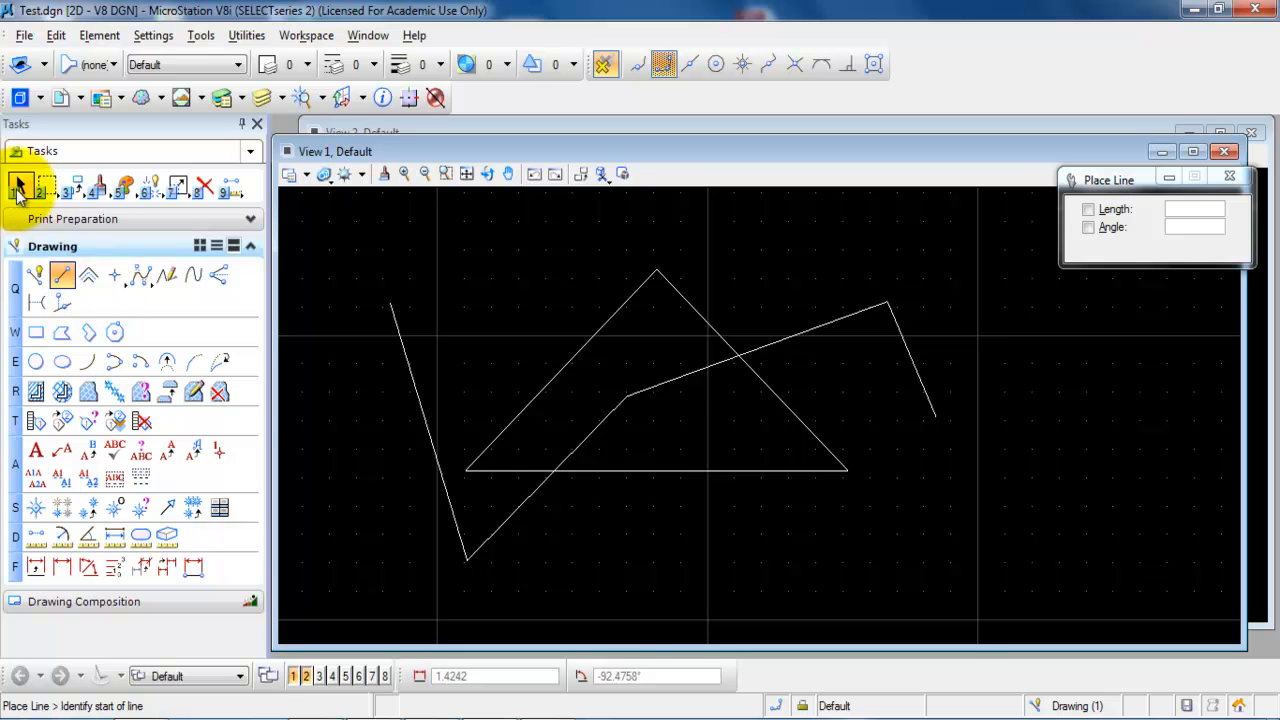
Step: Select the SmartLine triangle with Element Selection to examine how it is picked, and clear the selection
left_click(18, 188)
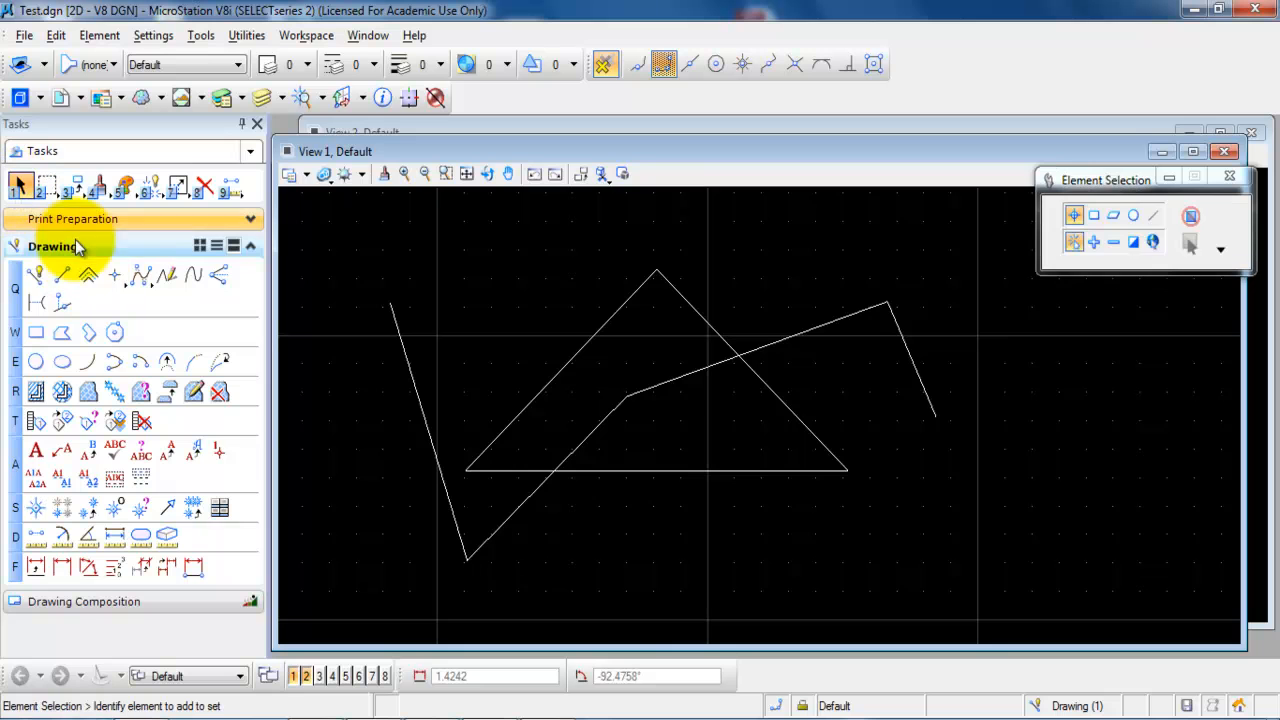
left_click(493, 440)
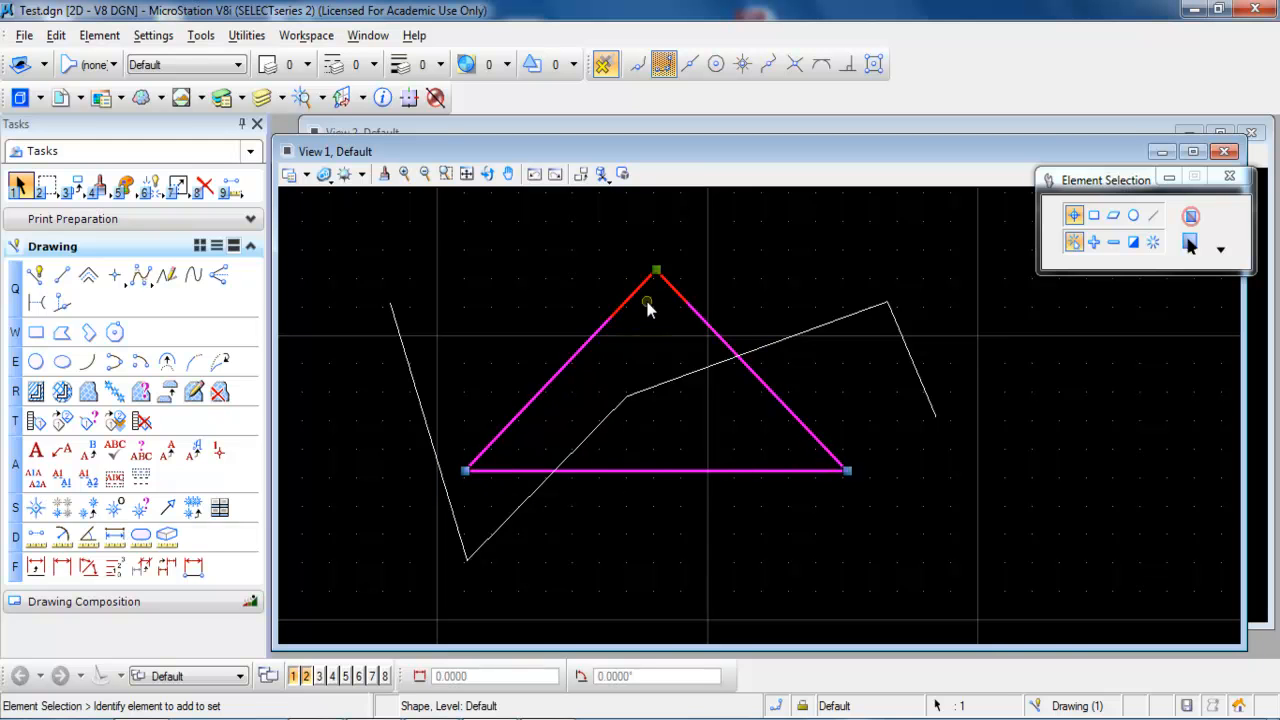
left_click(624, 321)
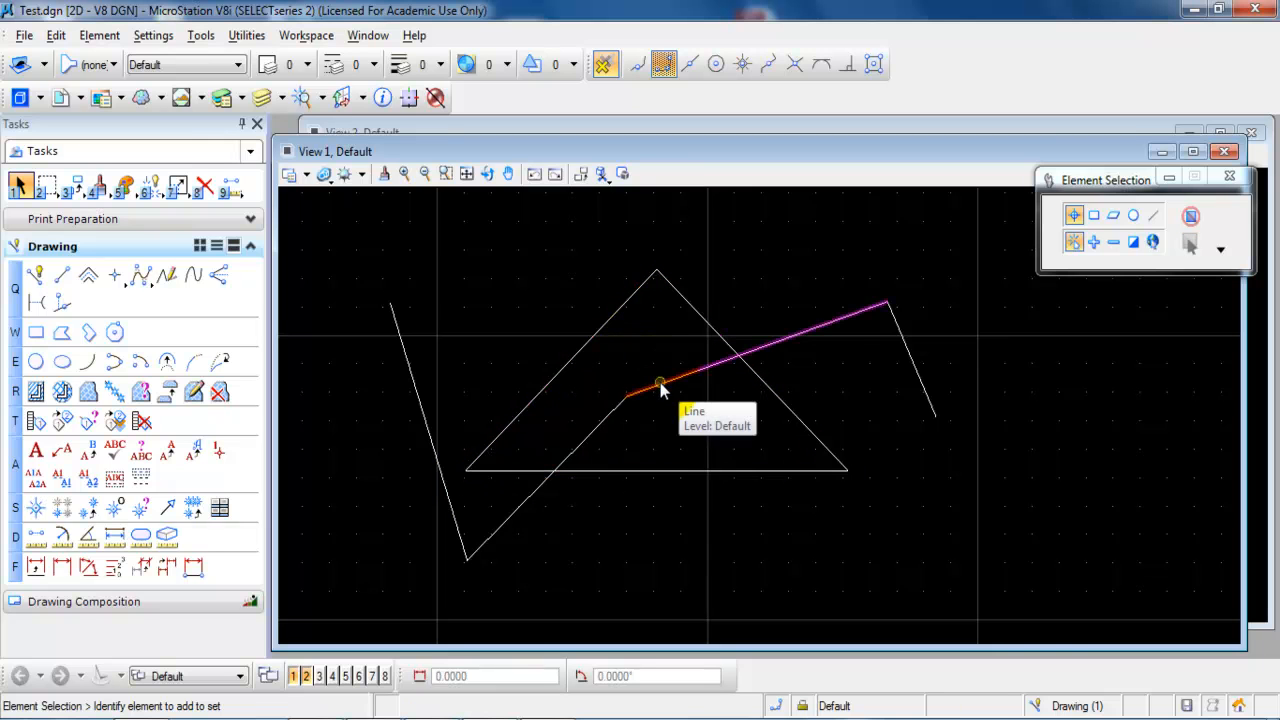
Step: Select individual lines of the zigzag one at a time and the triangle again to compare how they are picked
left_click(660, 390)
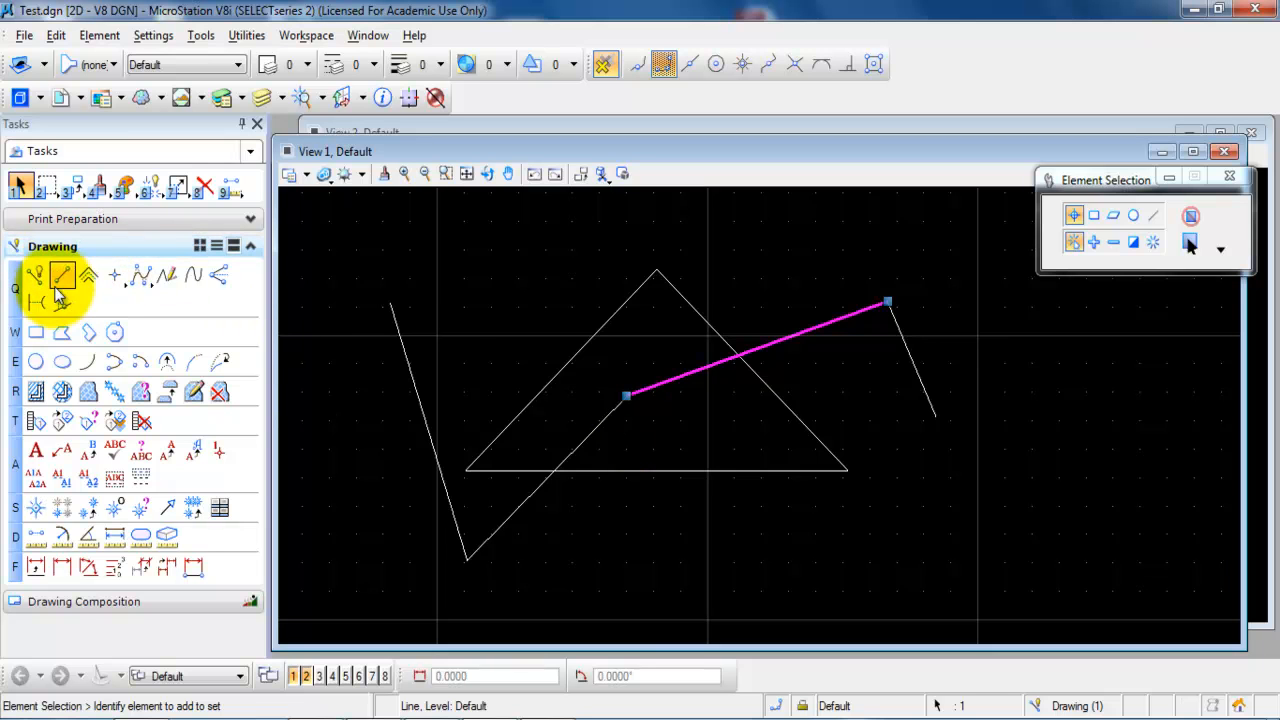
left_click(468, 372)
left_click(412, 377)
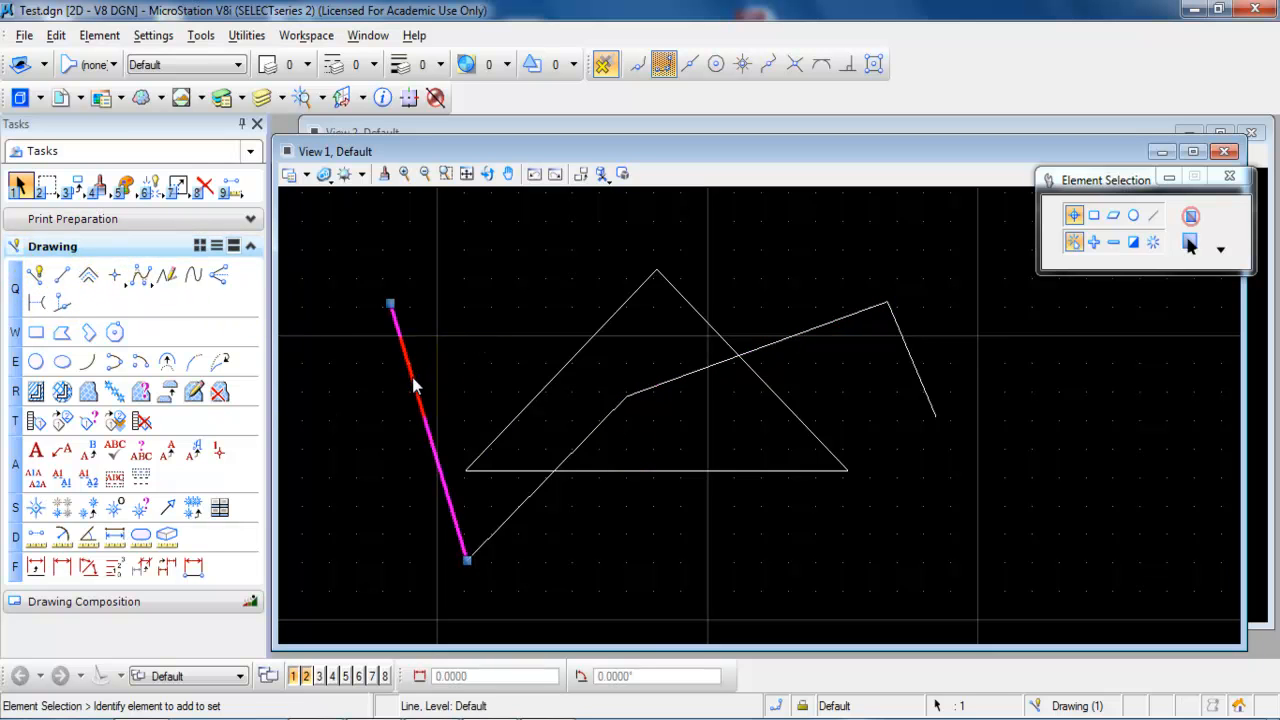
left_click(494, 533)
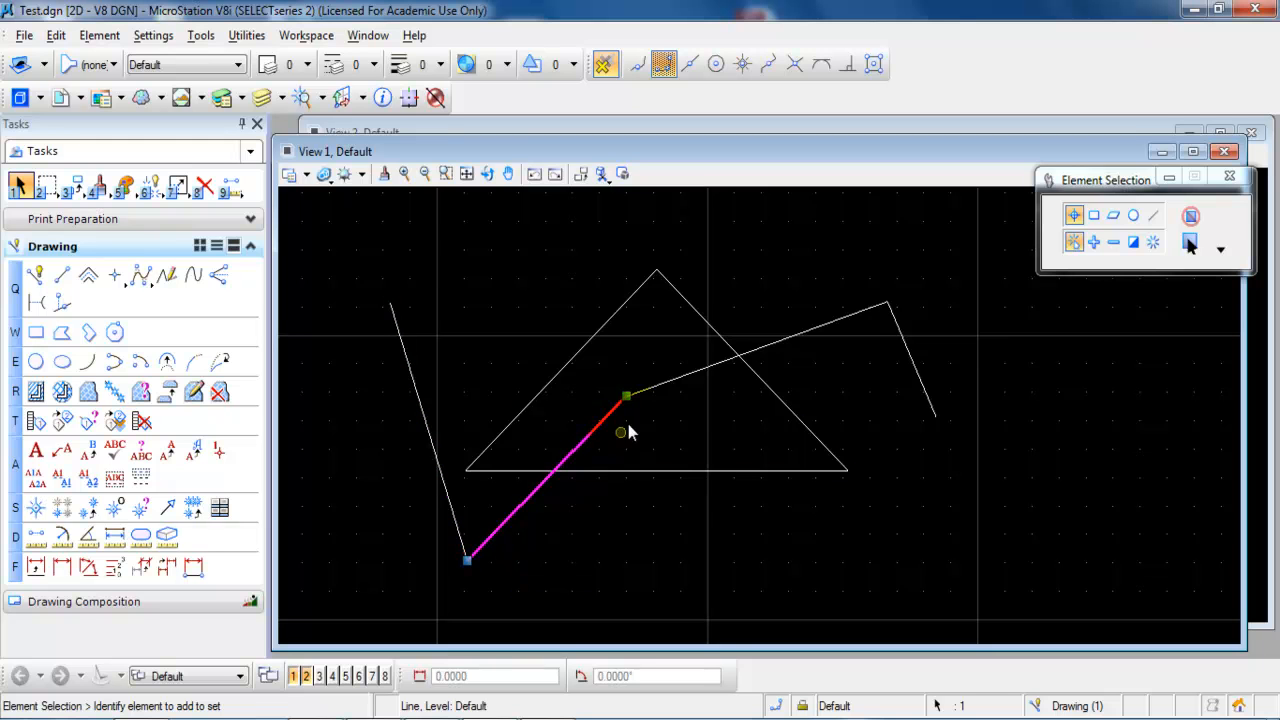
left_click(666, 385)
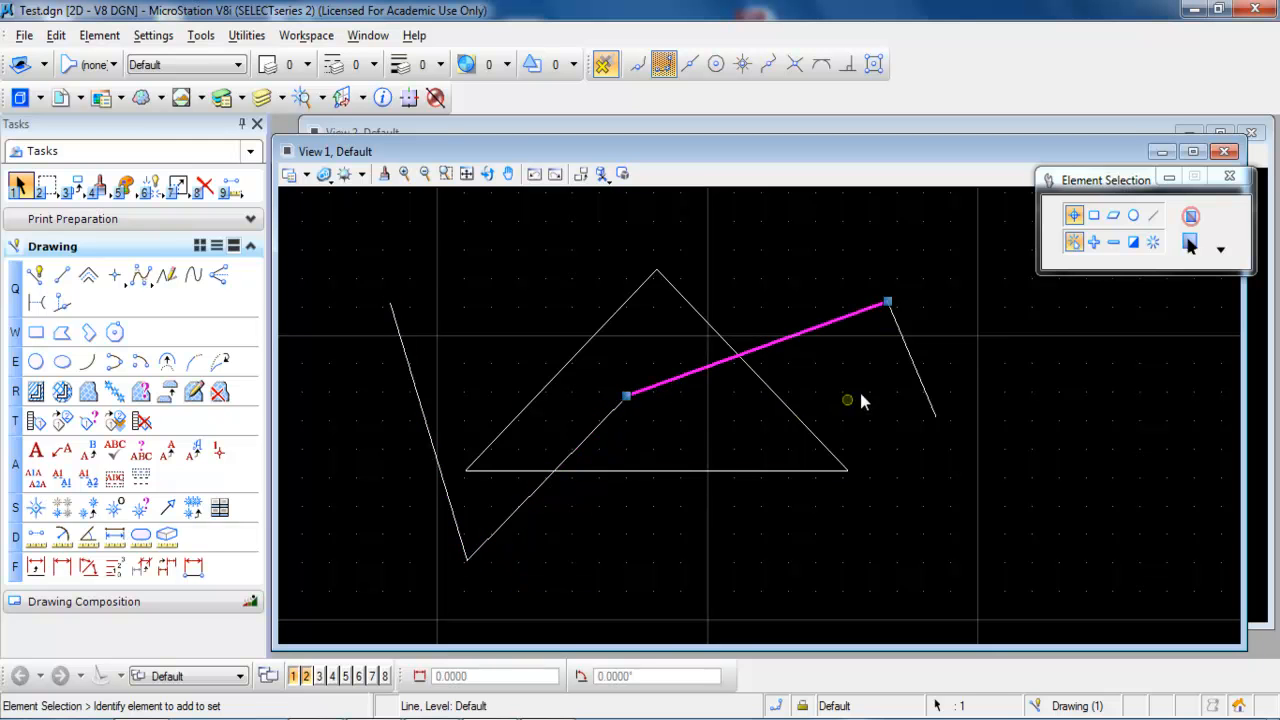
left_click(812, 432)
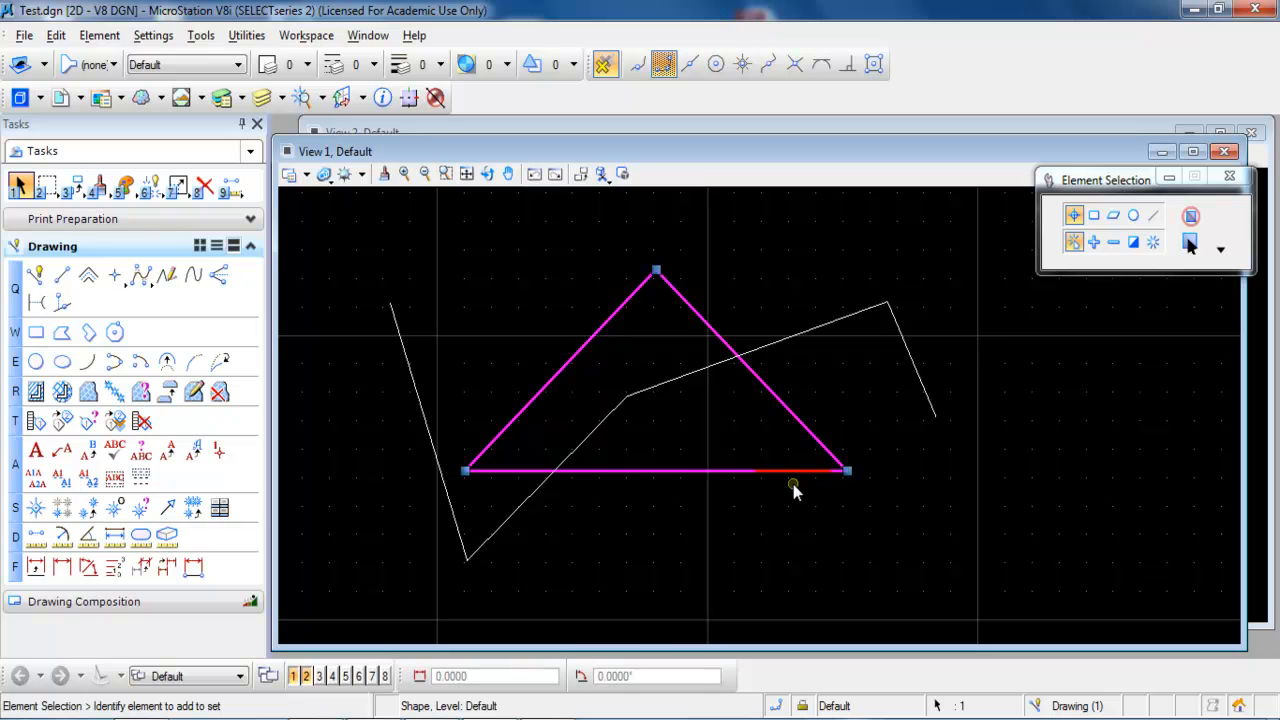